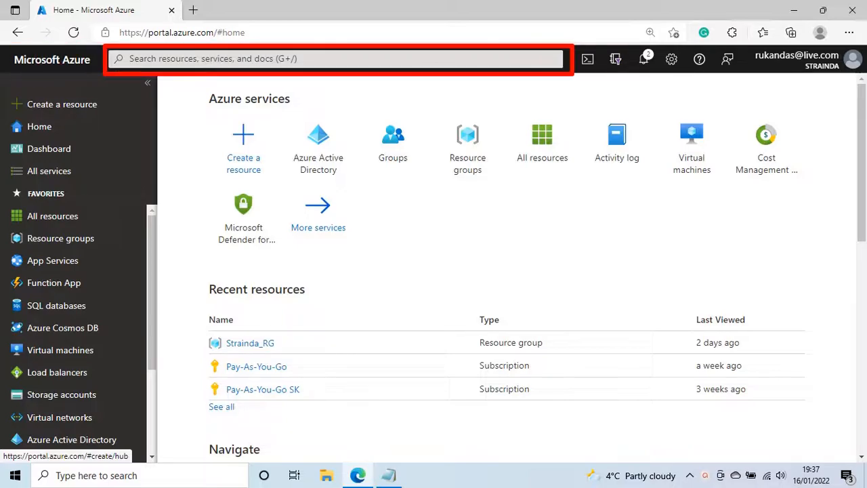
# Search the portal for 'active directory' and open the Azure Active Directory service
pyautogui.click(160, 57)
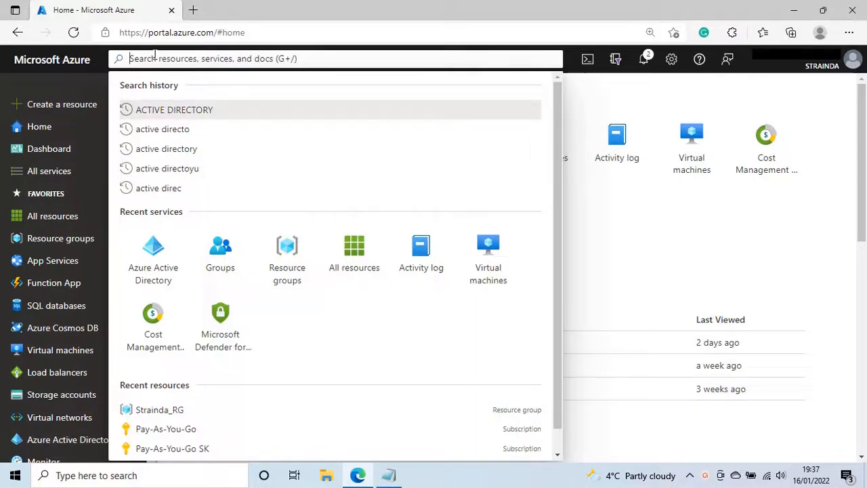
pyautogui.click(52, 174)
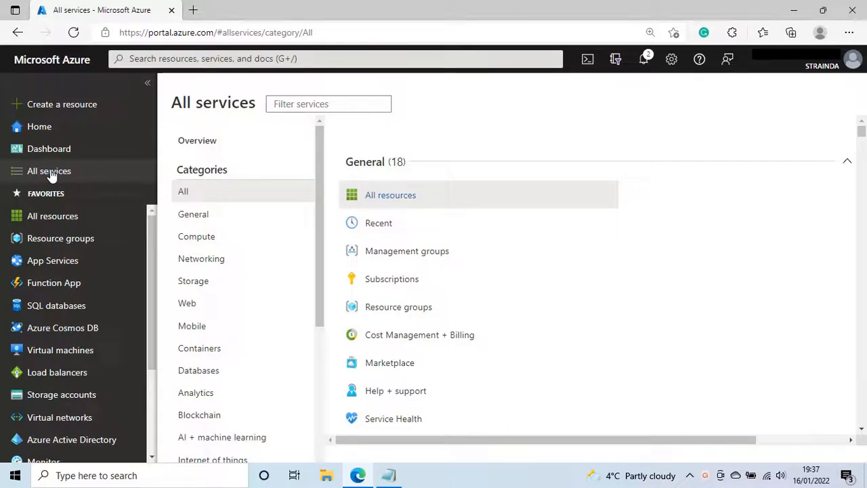
pyautogui.click(138, 58)
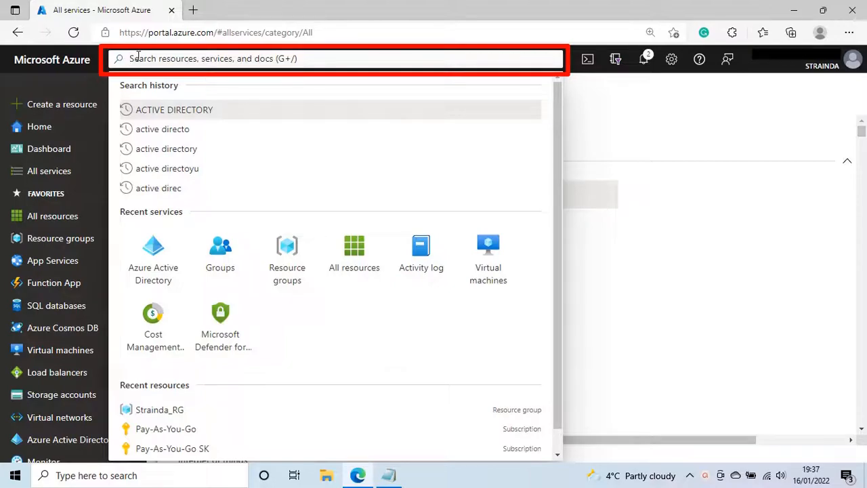
pyautogui.write('active')
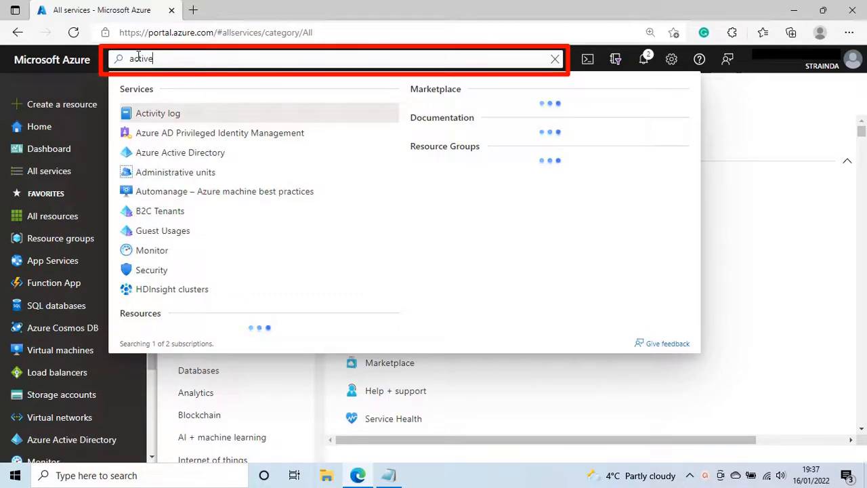
pyautogui.write(' directory')
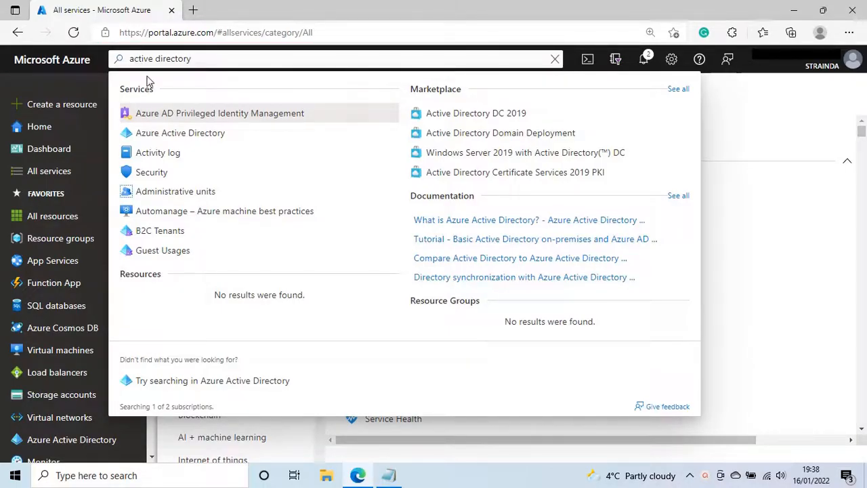
pyautogui.click(179, 136)
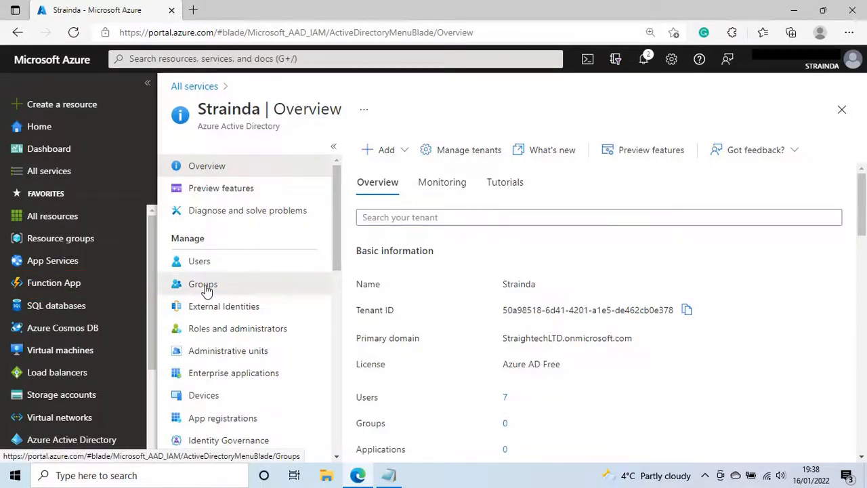
pyautogui.click(206, 293)
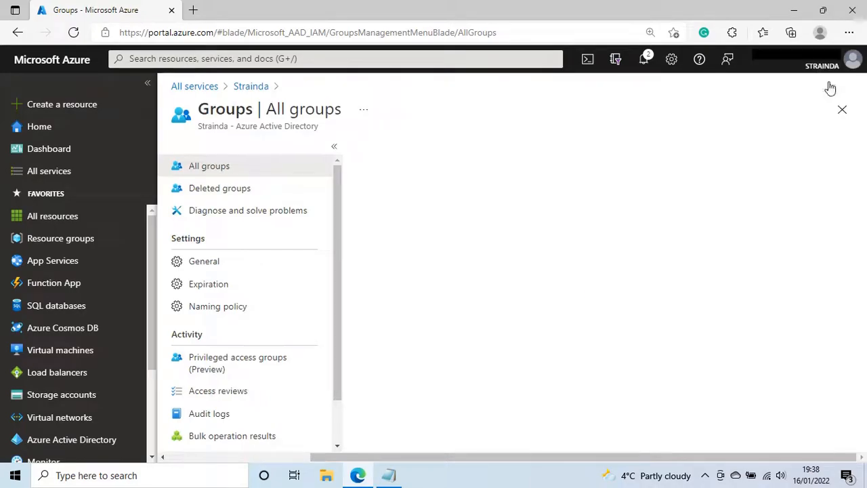
pyautogui.click(843, 110)
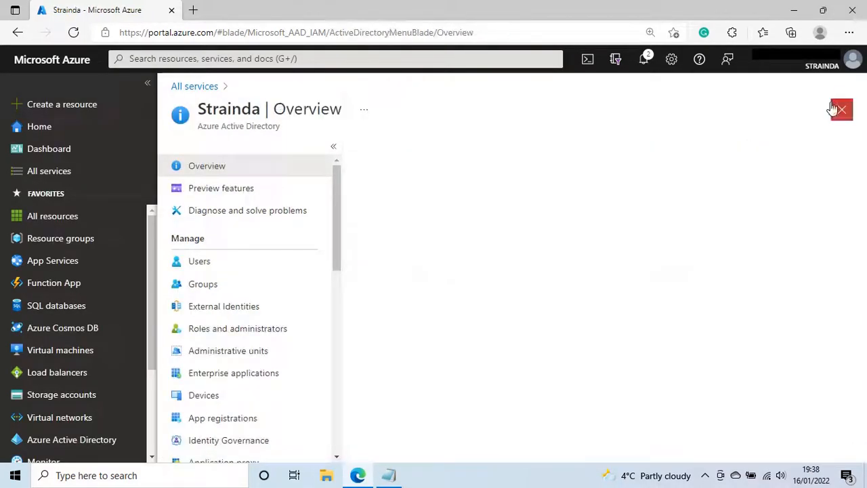
pyautogui.click(62, 131)
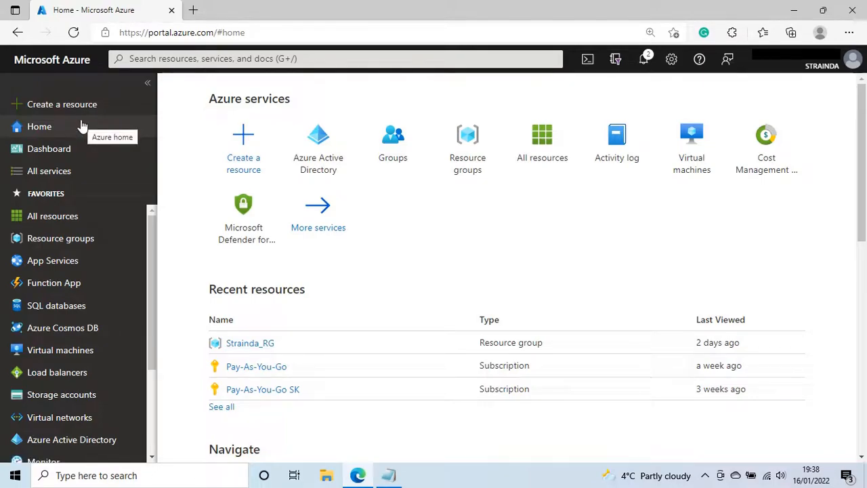
pyautogui.click(55, 174)
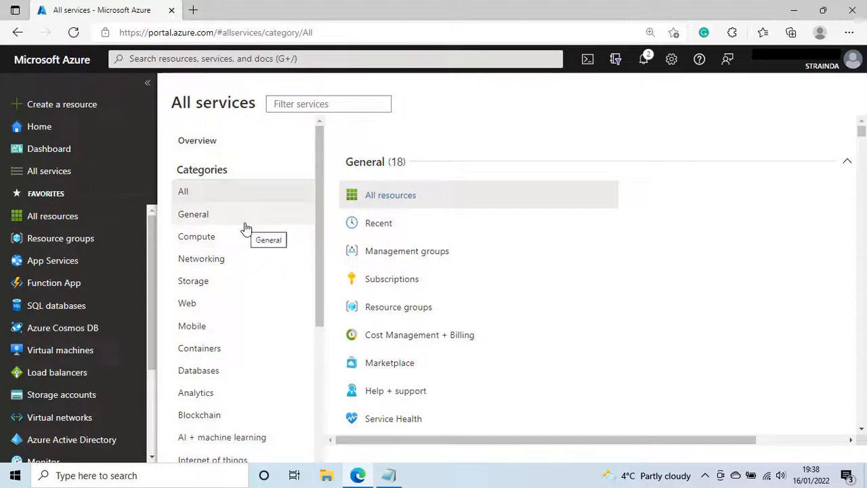
pyautogui.scroll(-3, 246, 229)
pyautogui.click(203, 288)
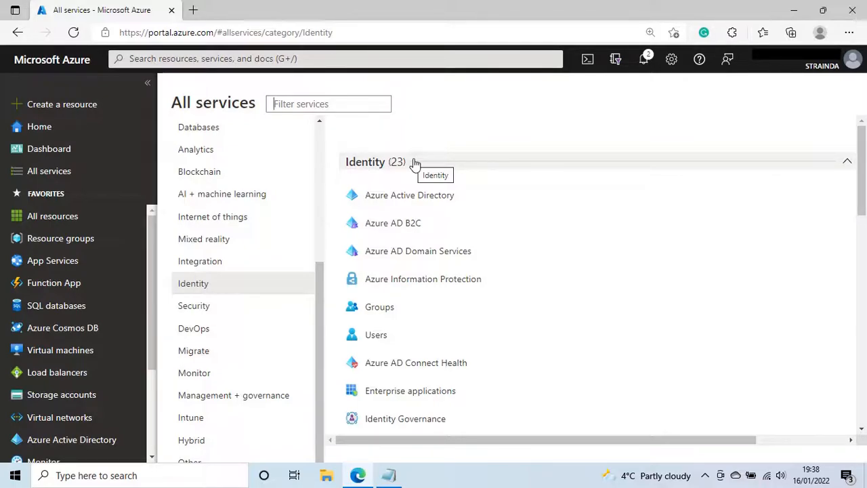
pyautogui.click(413, 197)
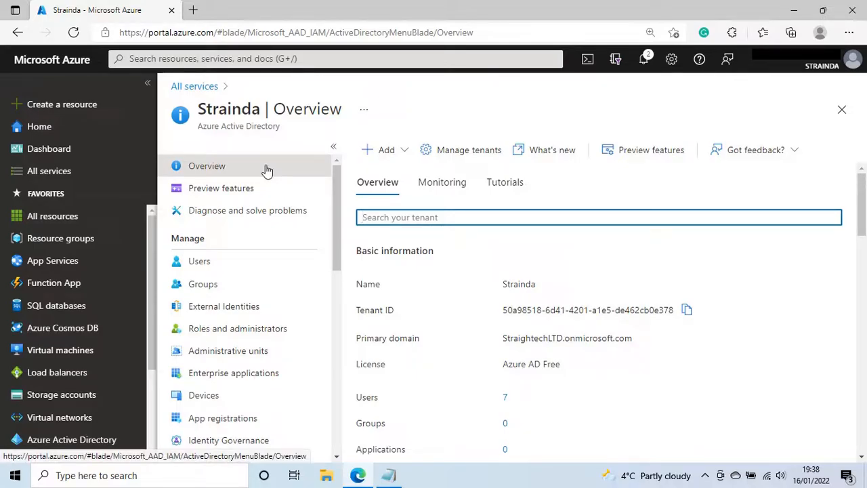
# Start a new group from the directory's Groups, keeping Security as the group type
pyautogui.click(206, 286)
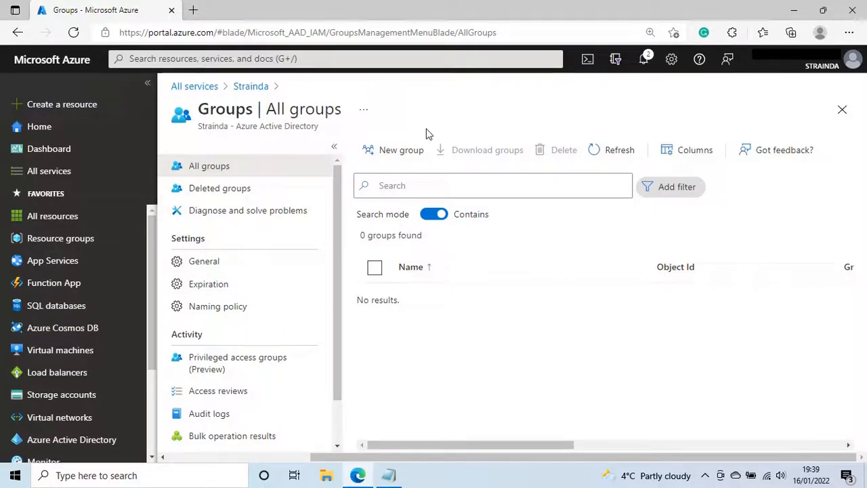
pyautogui.click(413, 153)
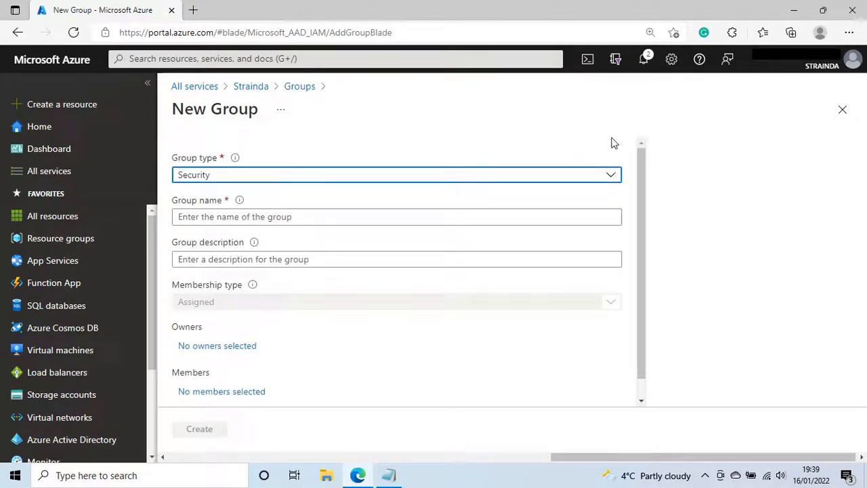
pyautogui.click(612, 176)
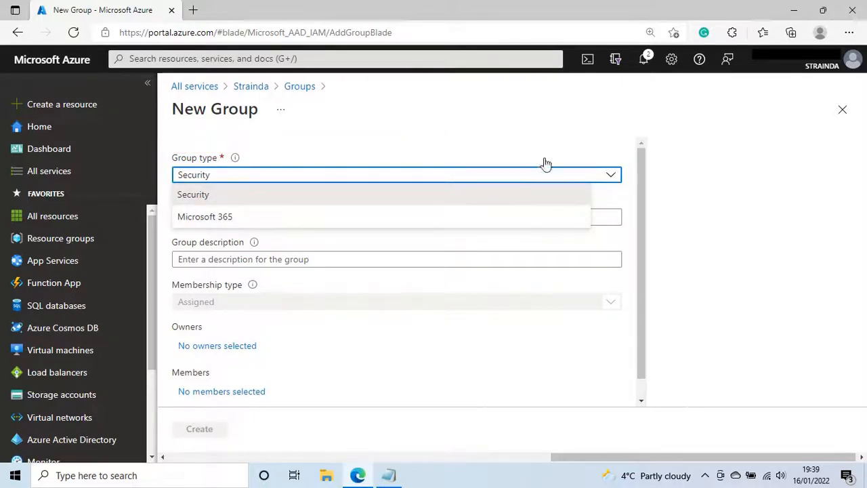
pyautogui.click(542, 133)
# Name the group 'Finance Group' with description 'Finance Dept' and create it
pyautogui.click(280, 215)
pyautogui.click(292, 200)
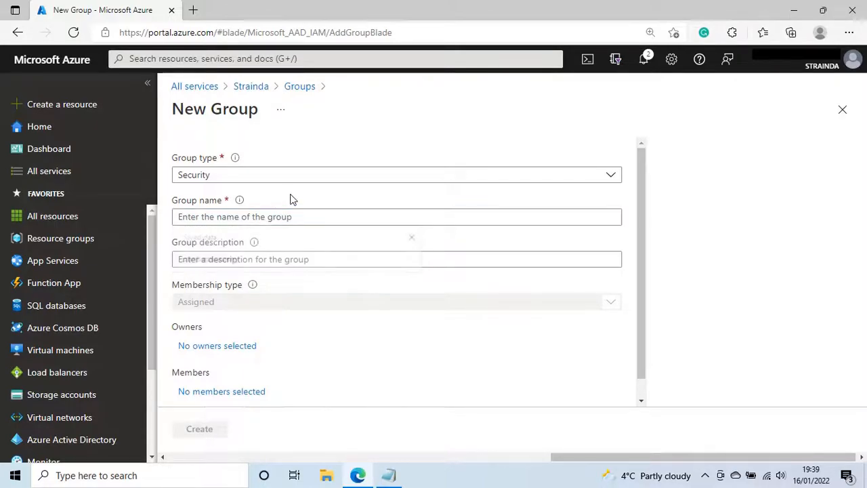
pyautogui.click(229, 215)
pyautogui.write('Finance')
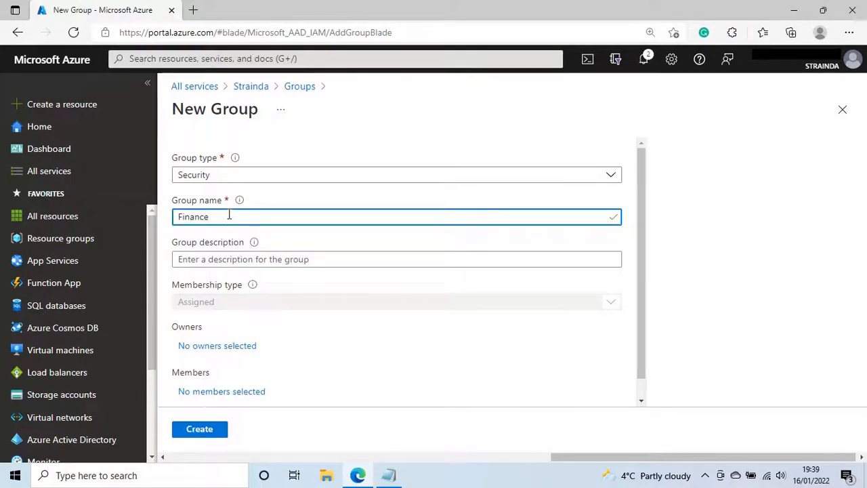
pyautogui.write(' Group')
pyautogui.click(195, 260)
pyautogui.write('F')
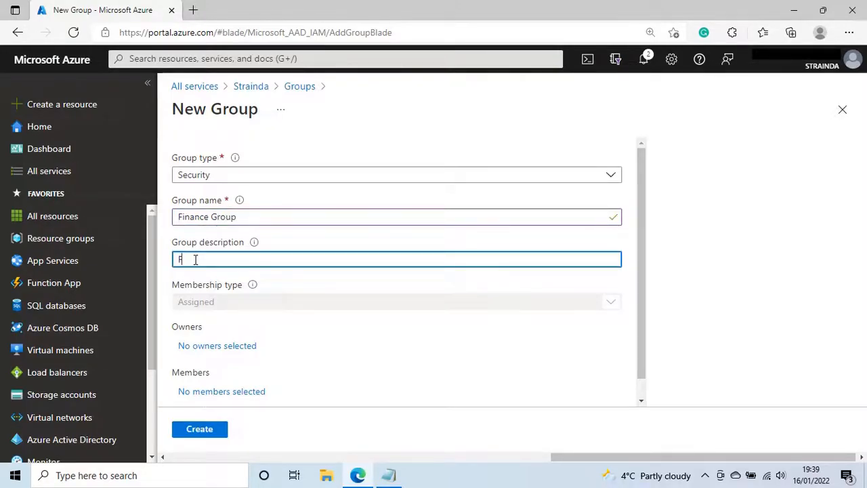
pyautogui.write('inance ')
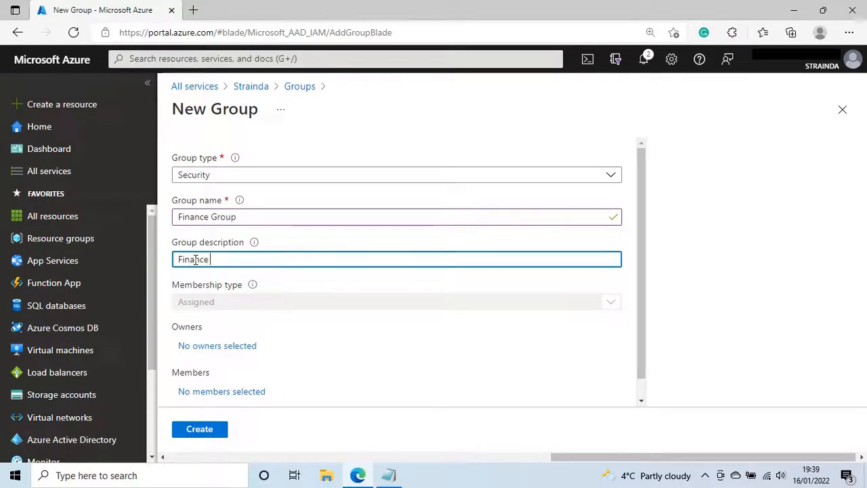
pyautogui.write('Dept')
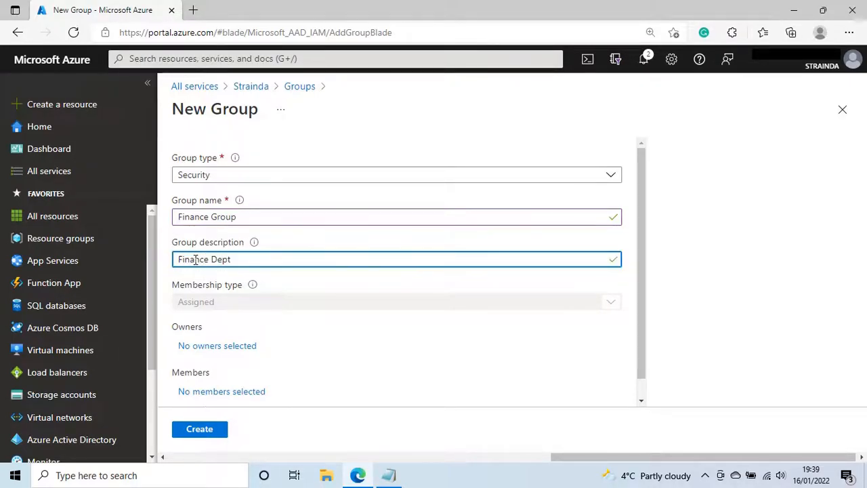
pyautogui.click(682, 253)
pyautogui.scroll(-1, 484, 281)
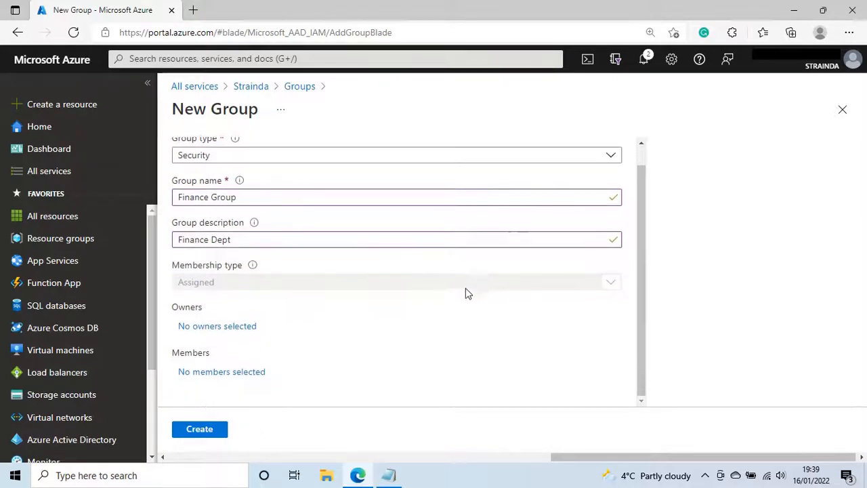
pyautogui.click(203, 431)
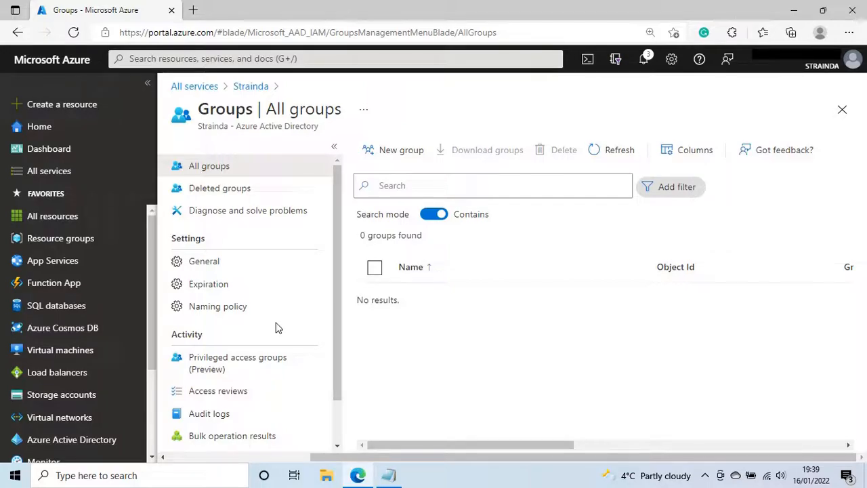
# Verify Finance Group in the Groups list, then reopen Azure Active Directory from the Identity services
pyautogui.click(194, 87)
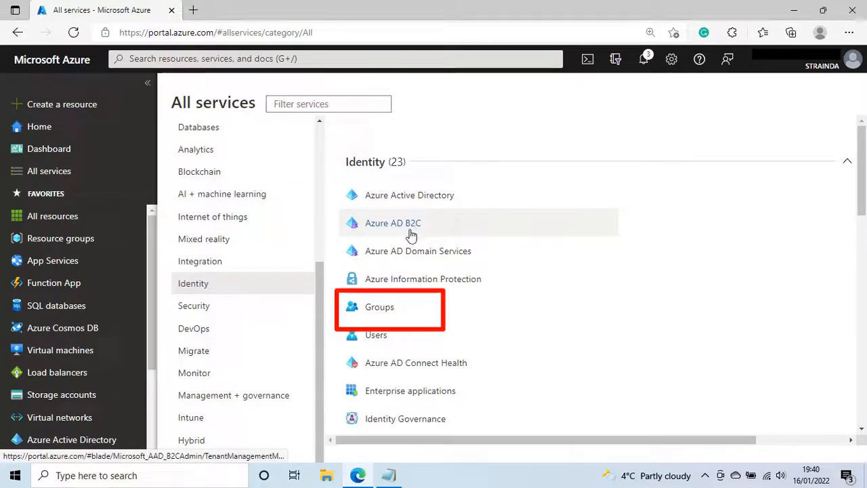
pyautogui.click(380, 307)
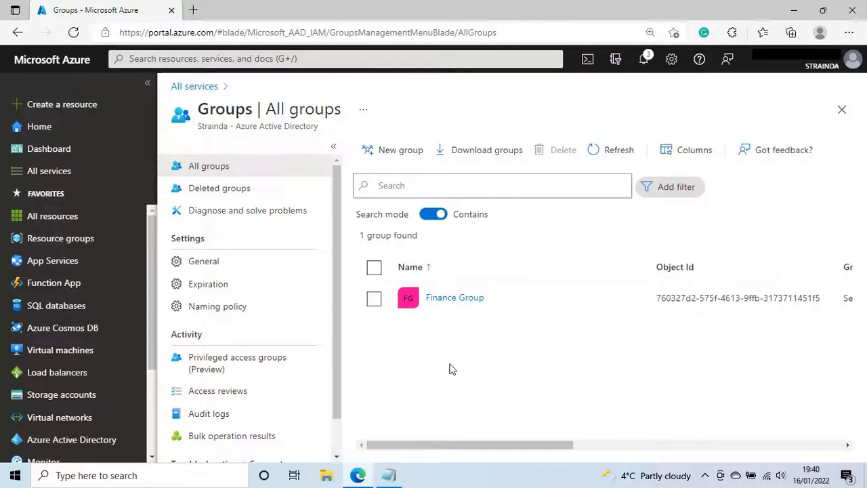
pyautogui.click(843, 109)
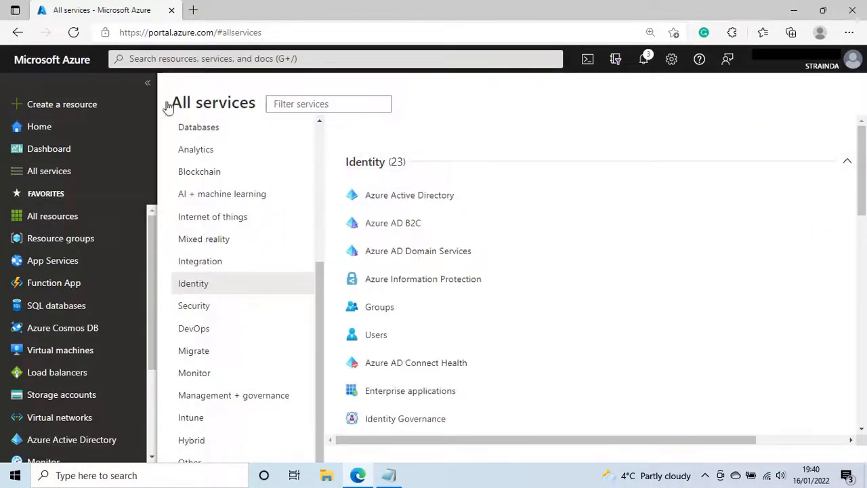
pyautogui.click(196, 129)
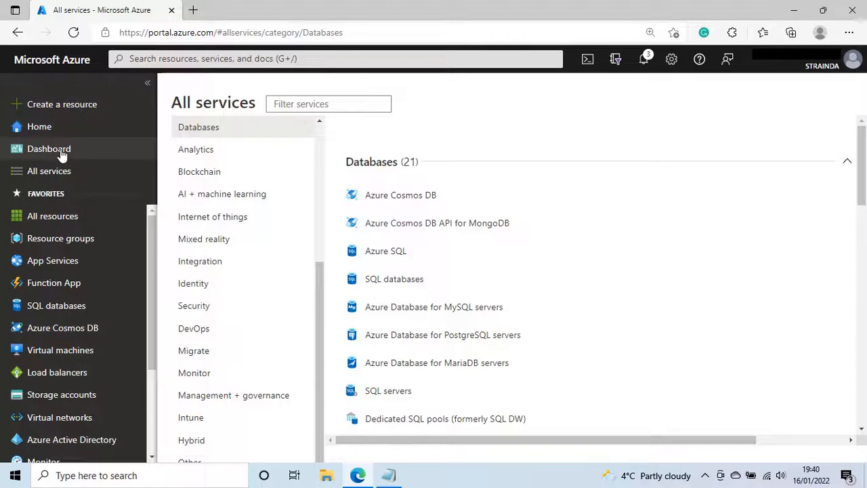
pyautogui.click(60, 175)
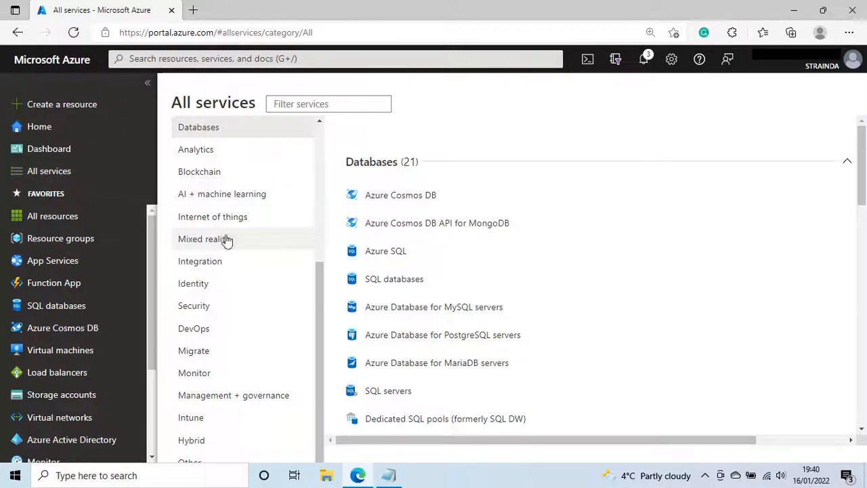
pyautogui.scroll(3, 286, 271)
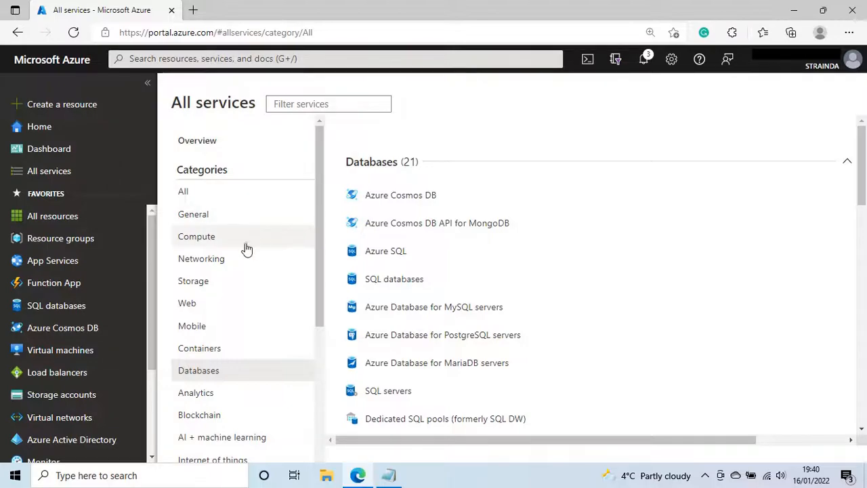
pyautogui.scroll(-3, 238, 250)
pyautogui.click(194, 285)
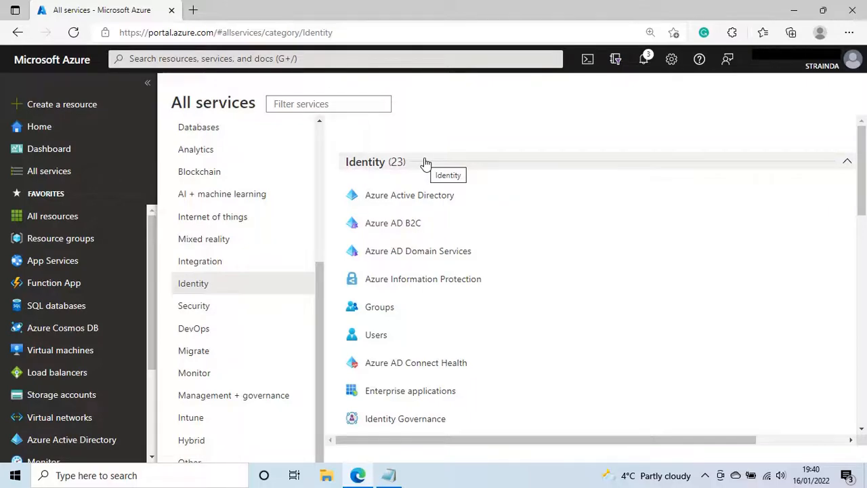
pyautogui.click(423, 197)
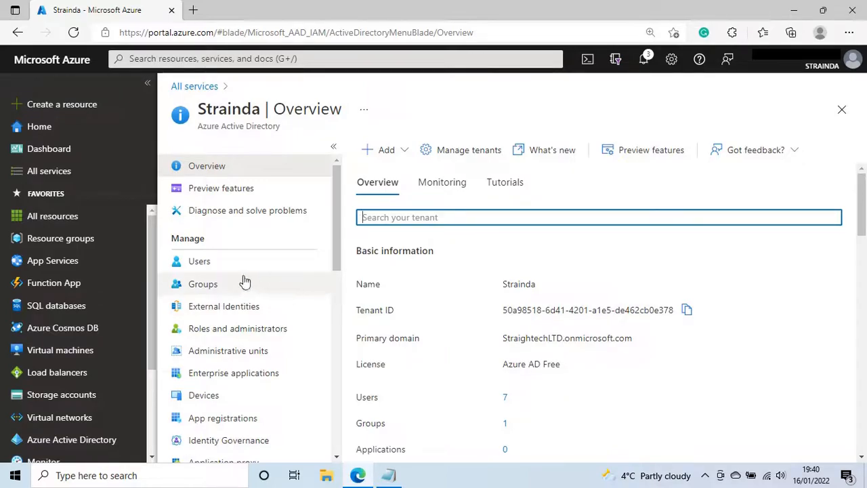
# Begin a new organisation user (not a guest invite) from the directory's Users list
pyautogui.click(215, 267)
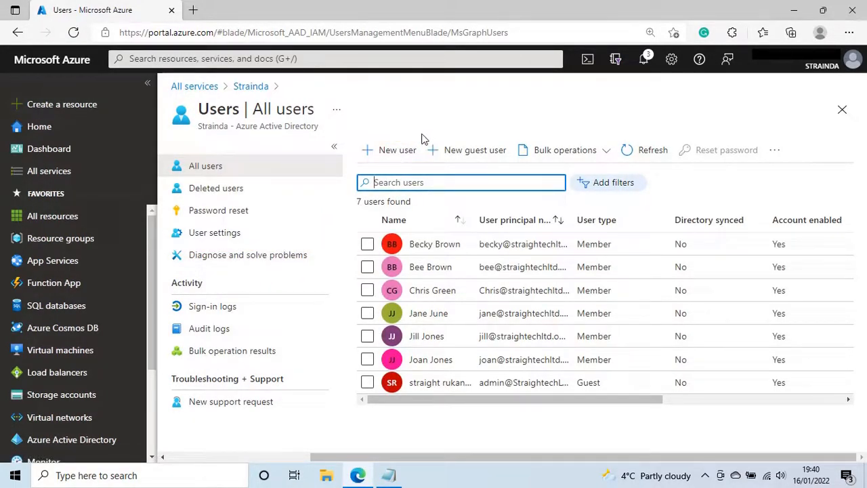
pyautogui.click(400, 150)
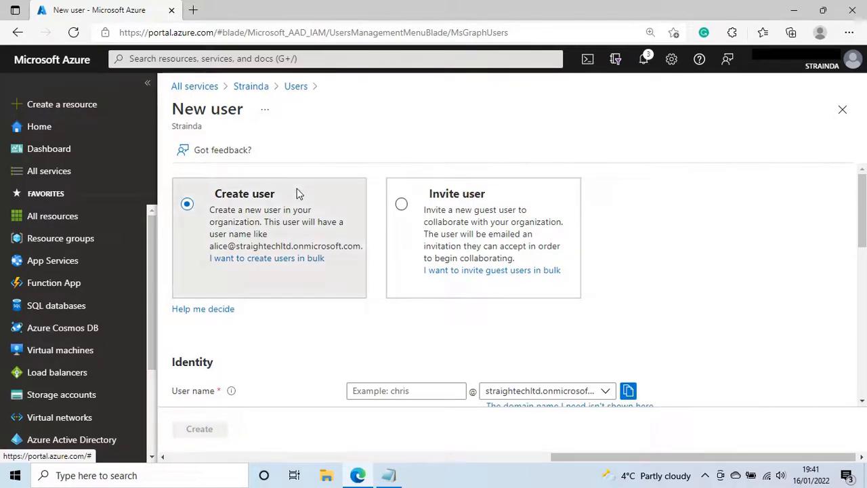
pyautogui.click(441, 216)
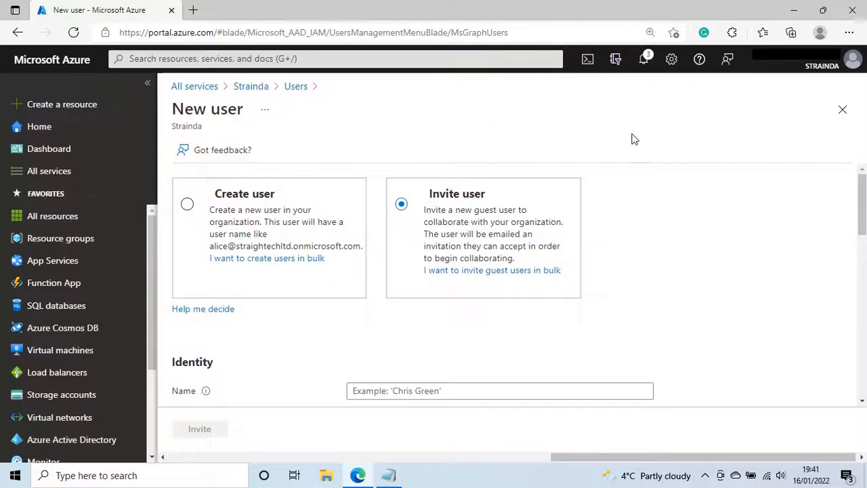
pyautogui.click(371, 187)
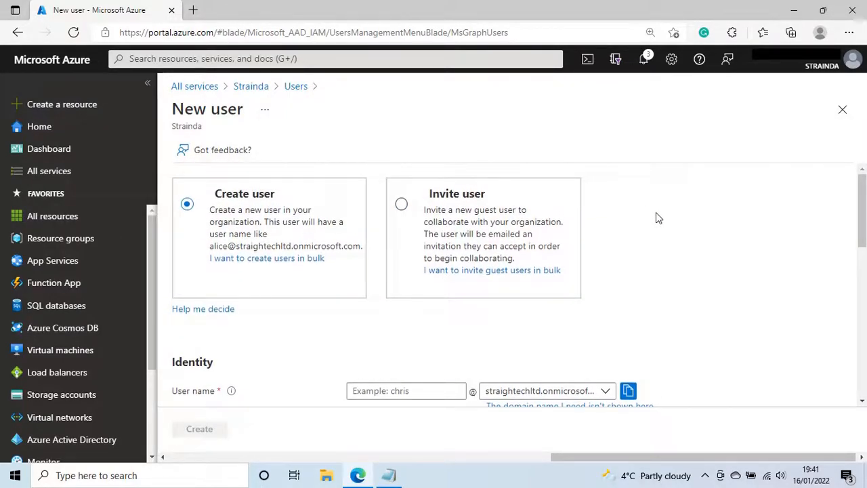
pyautogui.scroll(-2, 656, 213)
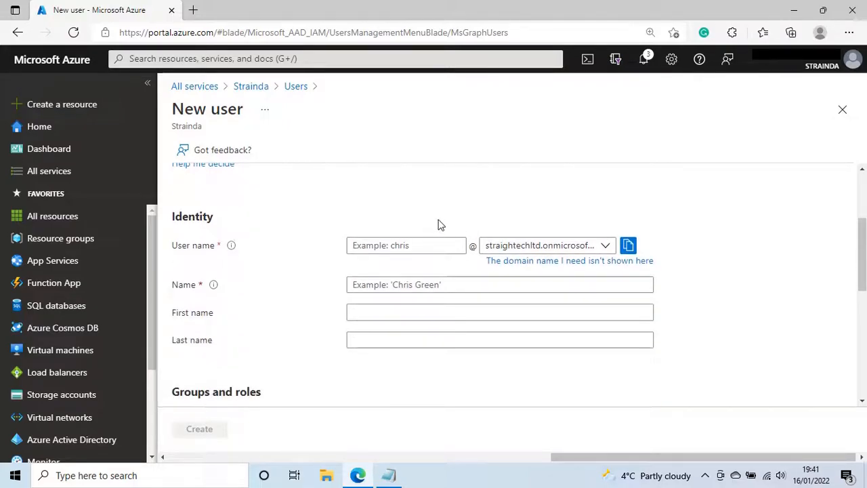
# Enter the new user's user name, display name, first and last name, correcting a last-name typo
pyautogui.click(390, 245)
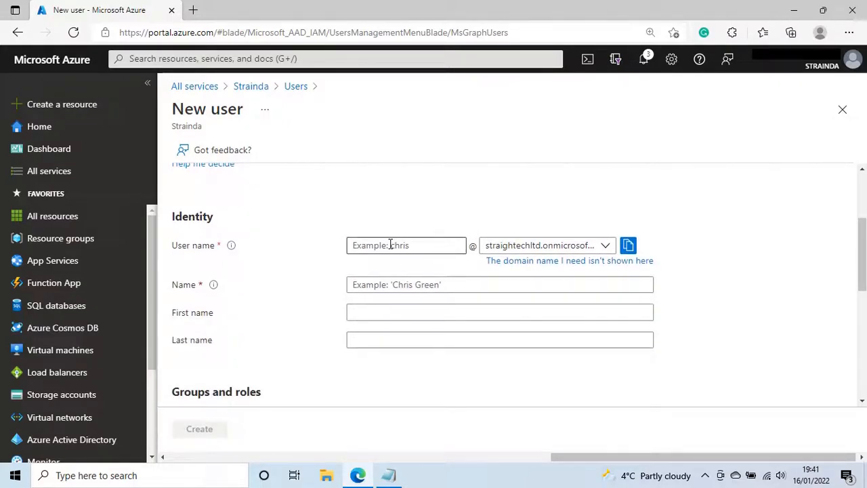
pyautogui.click(390, 245)
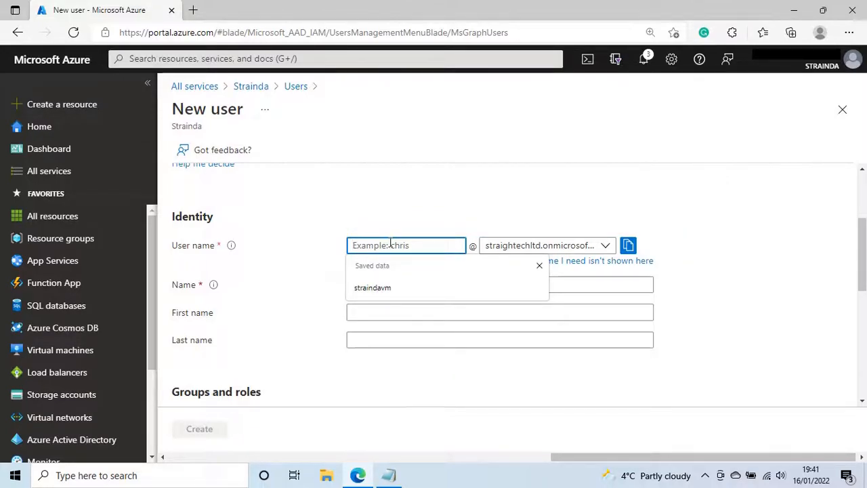
pyautogui.write('janet')
pyautogui.click(383, 284)
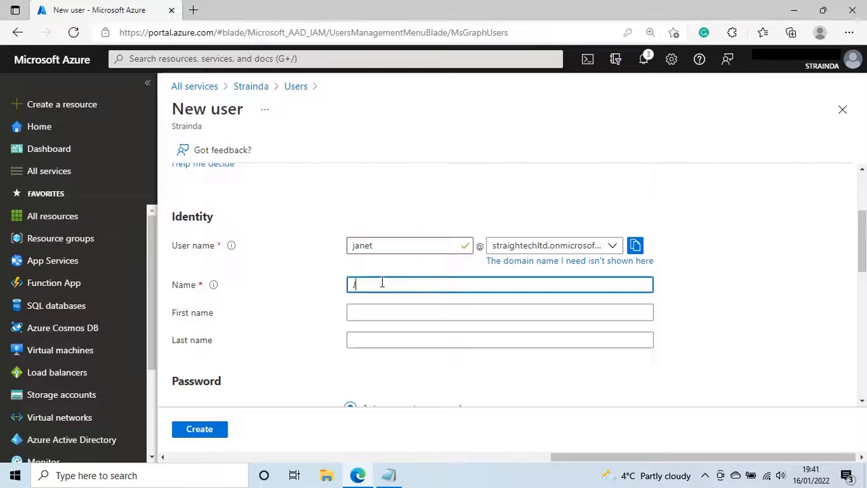
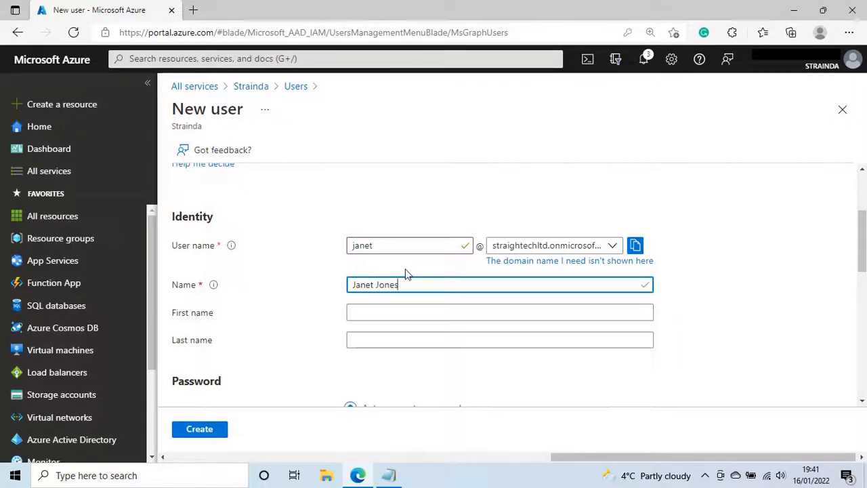
pyautogui.click(365, 311)
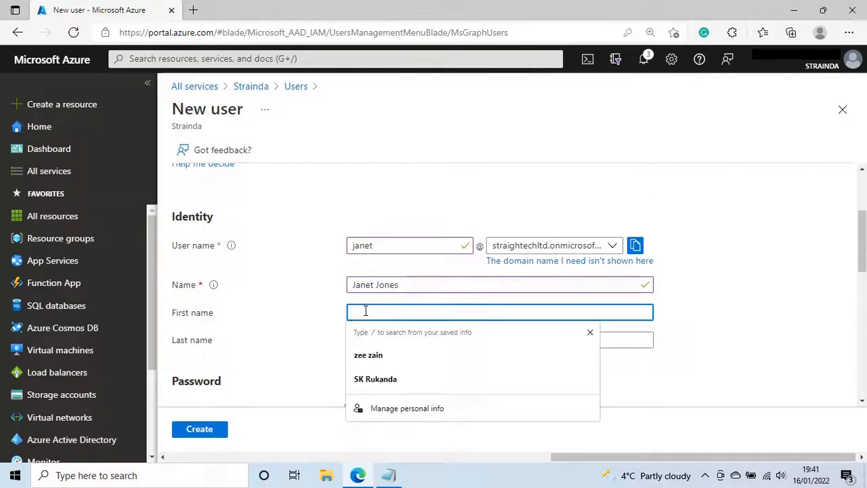
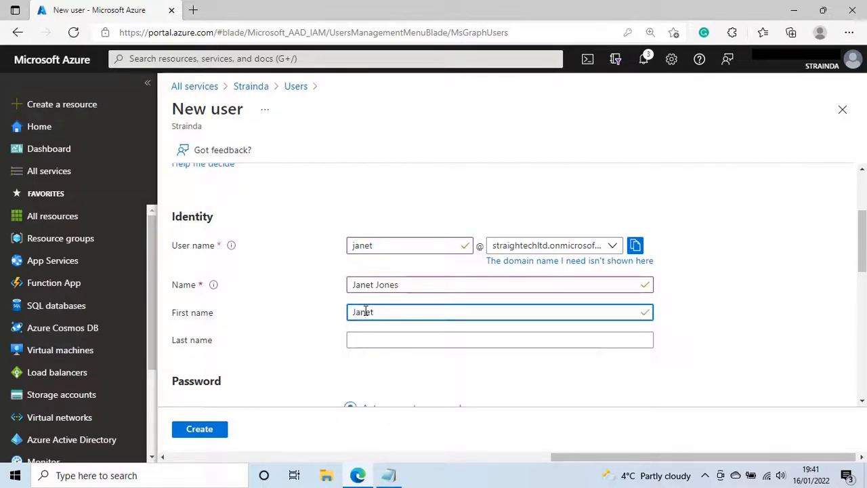
pyautogui.click(385, 341)
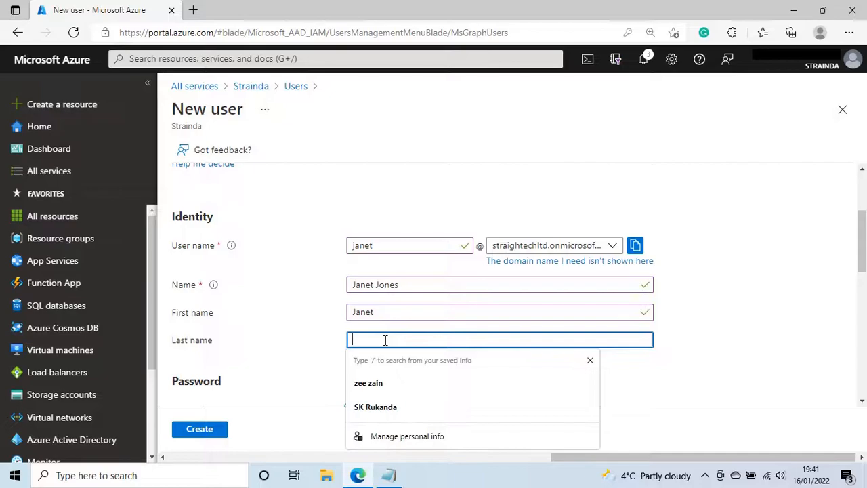
pyautogui.moveTo(355, 339); pyautogui.dragTo(362, 340)
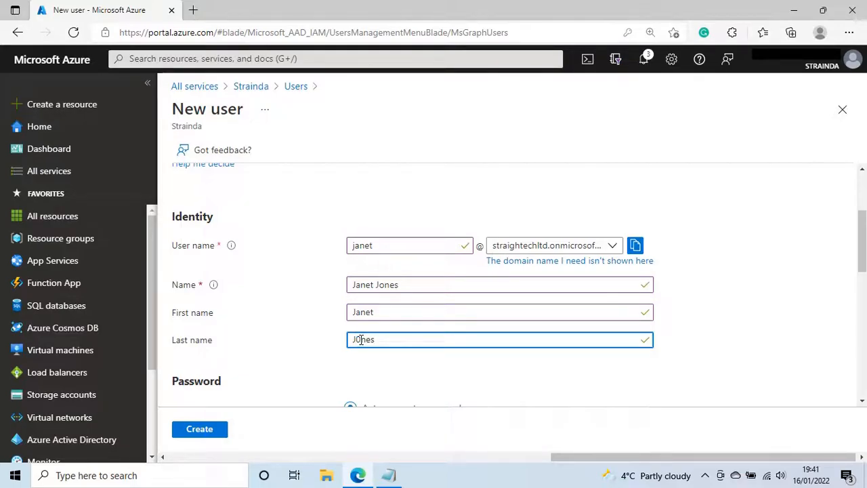
pyautogui.press('BackSpace')
pyautogui.write('o')
pyautogui.scroll(-1, 674, 320)
# Reveal and copy the auto-generated initial password, then pick Finance Group in the group picker
pyautogui.click(679, 297)
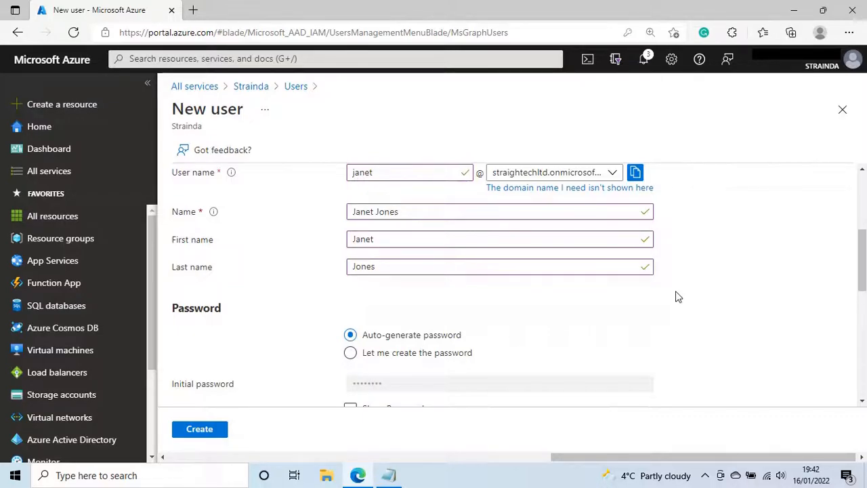
pyautogui.scroll(-1, 679, 297)
pyautogui.click(350, 374)
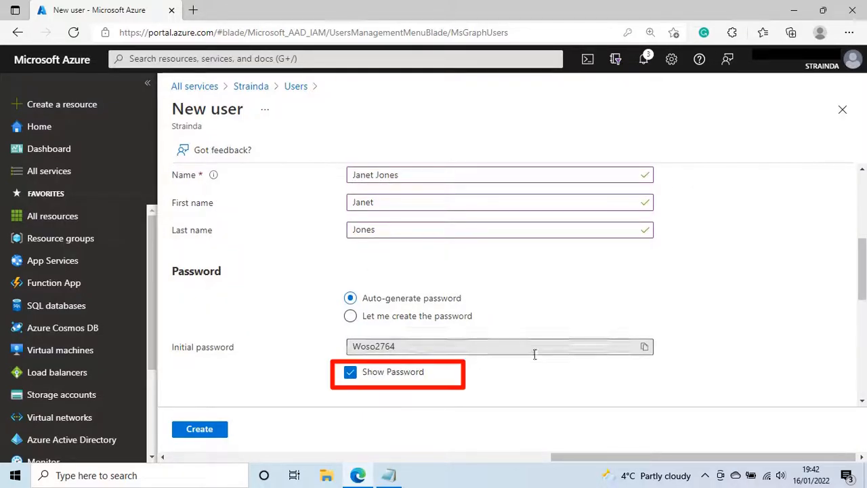
pyautogui.click(645, 348)
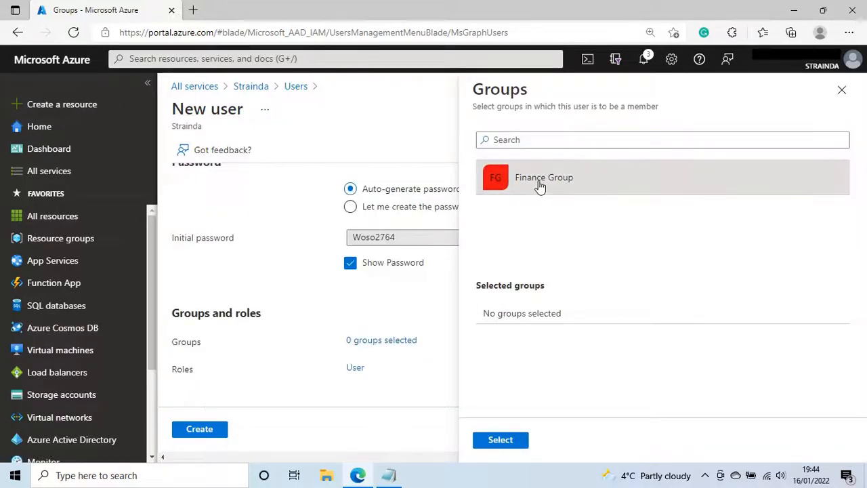
pyautogui.click(540, 186)
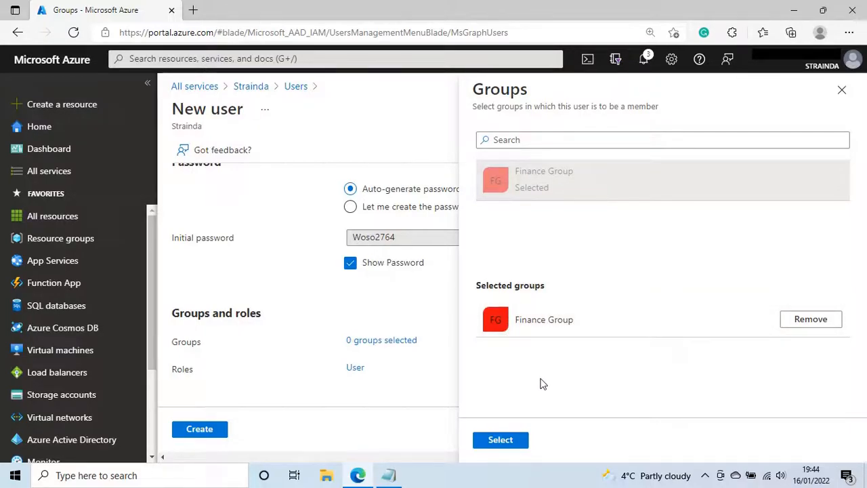
# Confirm Finance Group membership and assign the Billing administrator directory role
pyautogui.click(519, 444)
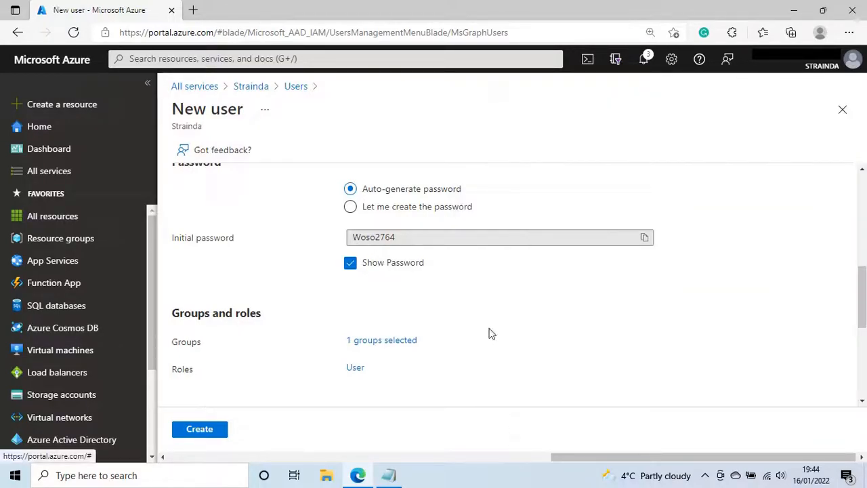
pyautogui.scroll(-1, 476, 288)
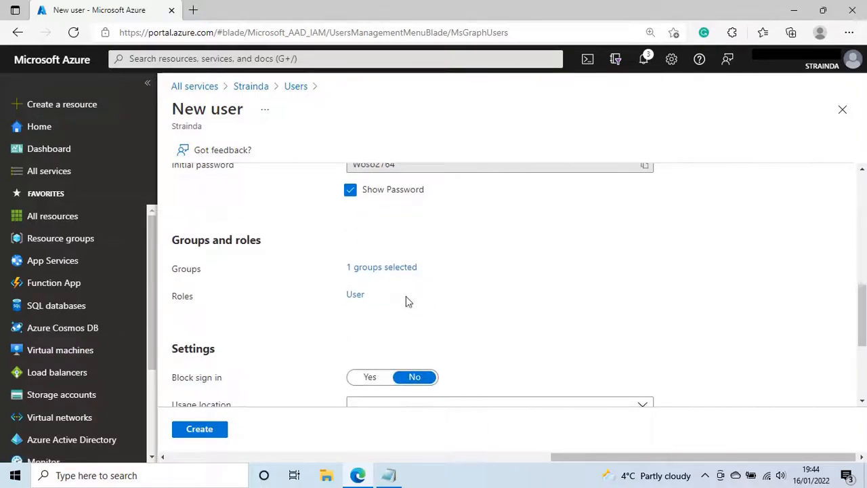
pyautogui.click(357, 297)
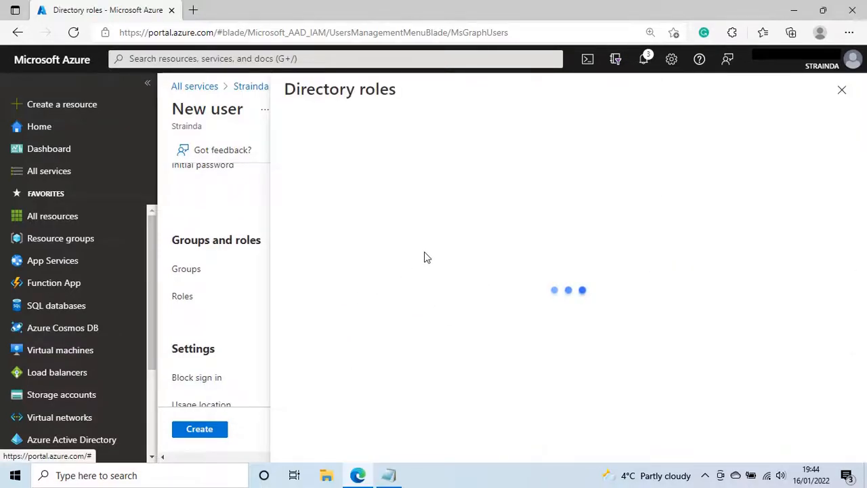
pyautogui.scroll(-5, 407, 271)
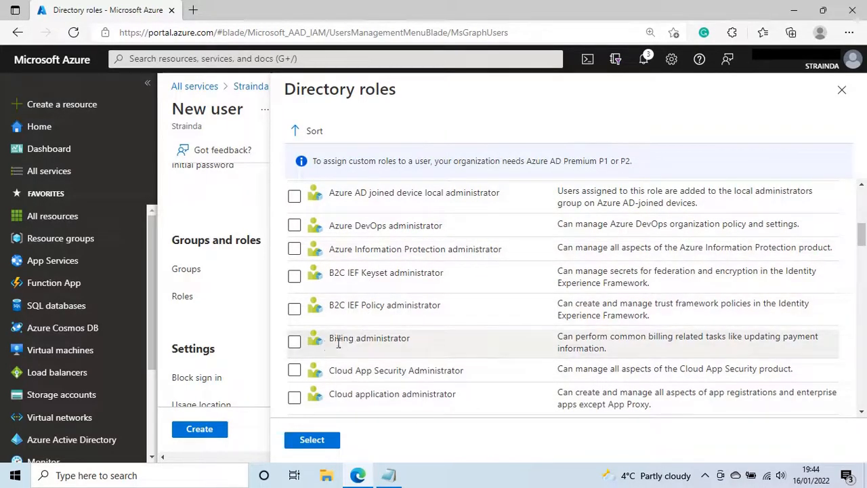
pyautogui.click(294, 341)
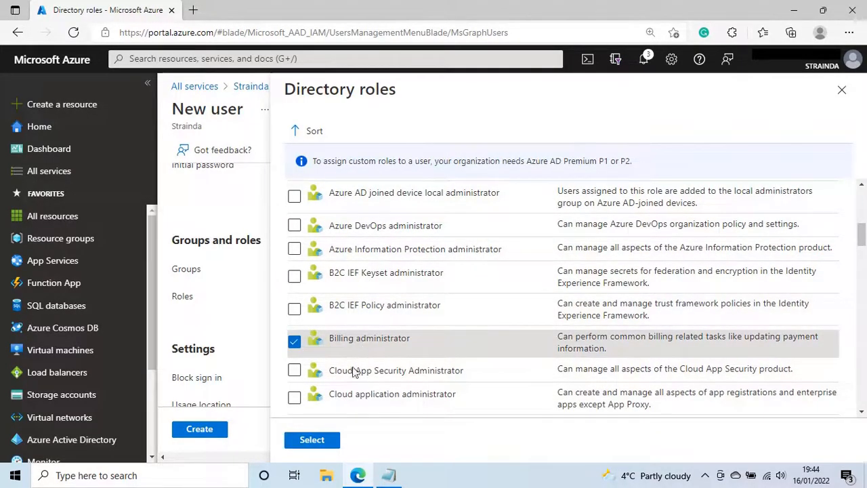
pyautogui.click(313, 441)
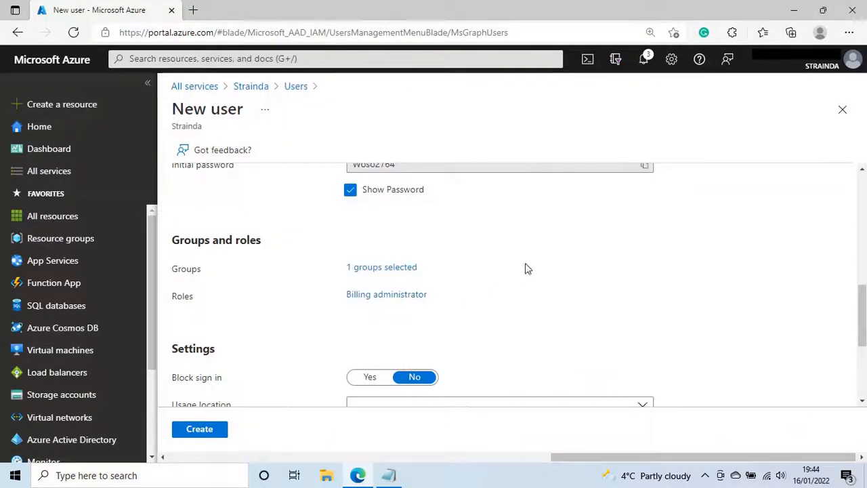
pyautogui.scroll(-1, 519, 275)
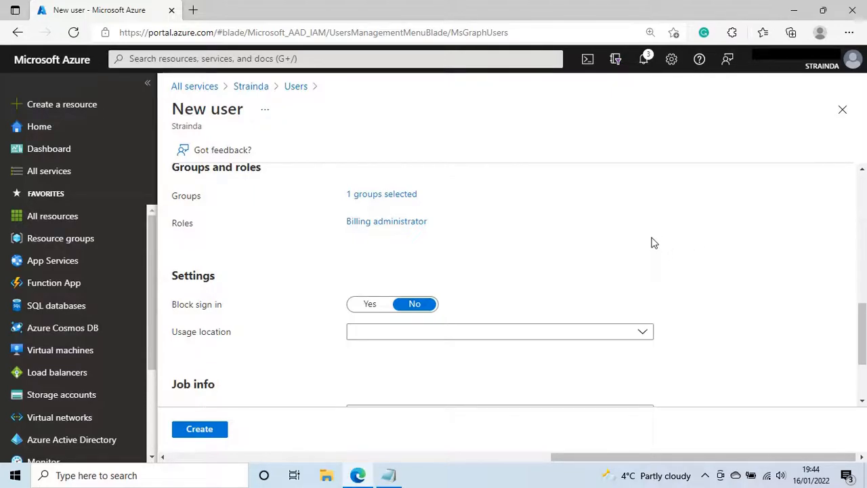
# Set the new user's usage location to Zambia
pyautogui.scroll(-2, 653, 243)
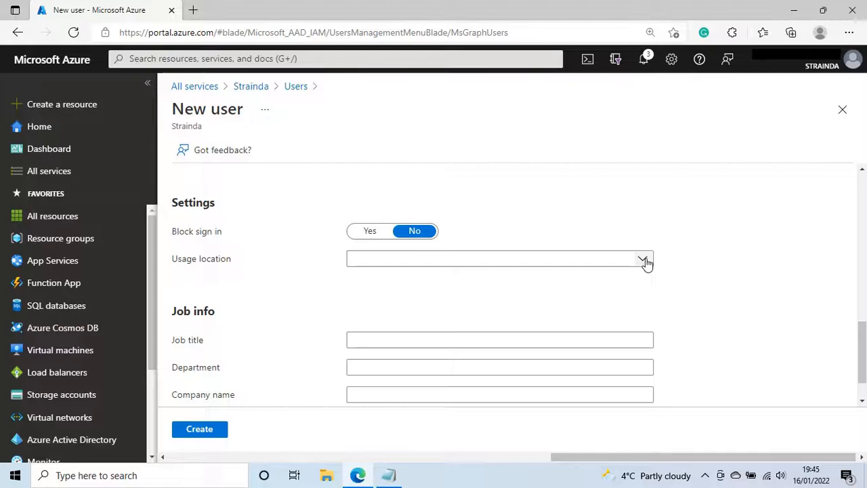
pyautogui.click(645, 261)
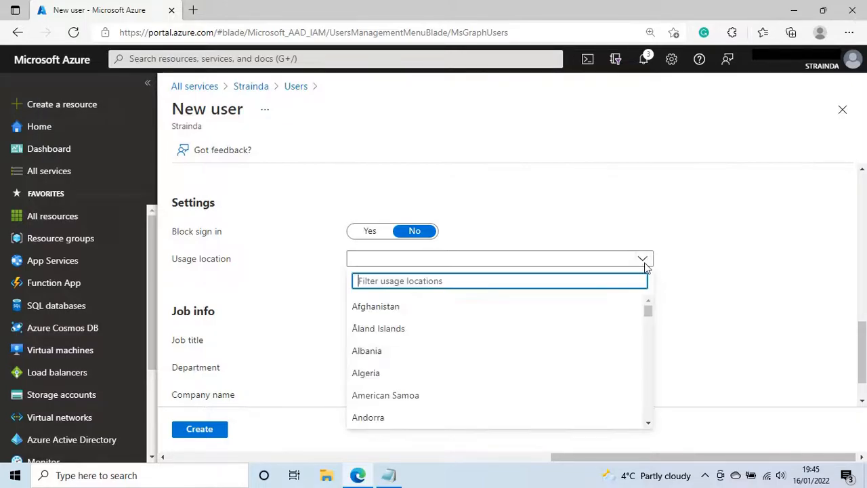
pyautogui.scroll(-2, 651, 381)
pyautogui.moveTo(651, 381); pyautogui.dragTo(655, 424)
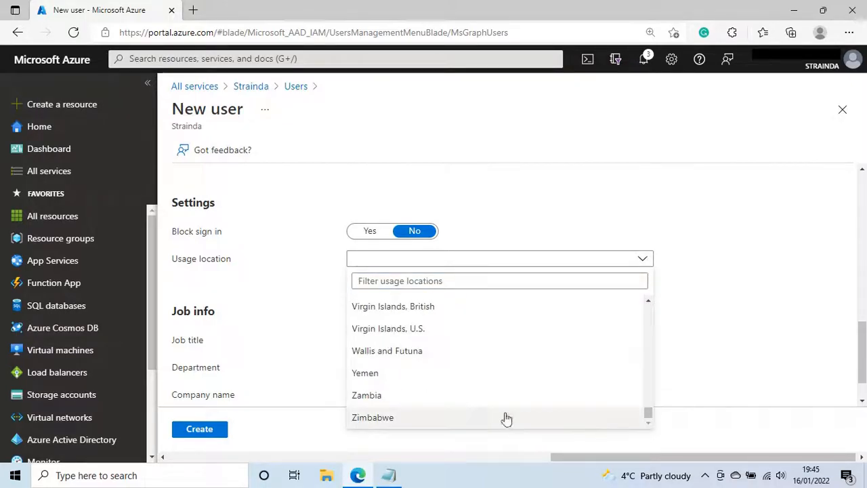
pyautogui.click(413, 406)
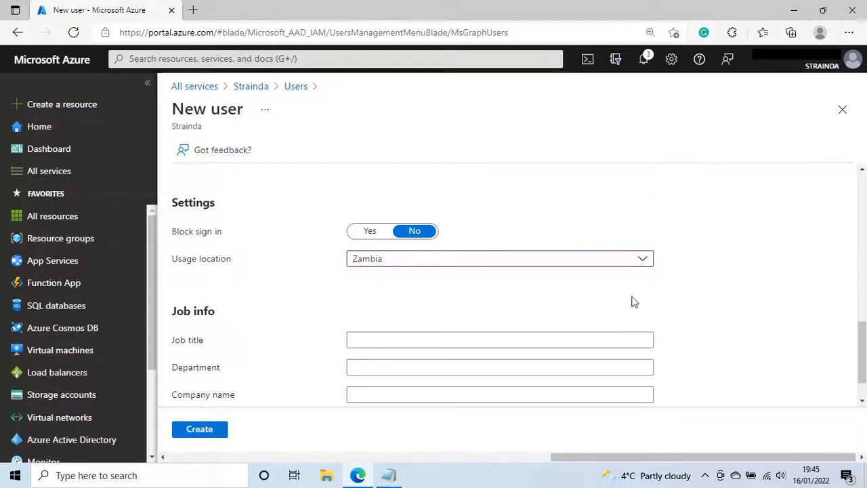
pyautogui.scroll(-1, 644, 291)
# Enter Finance as the department and assign the first listed person as manager
pyautogui.click(374, 330)
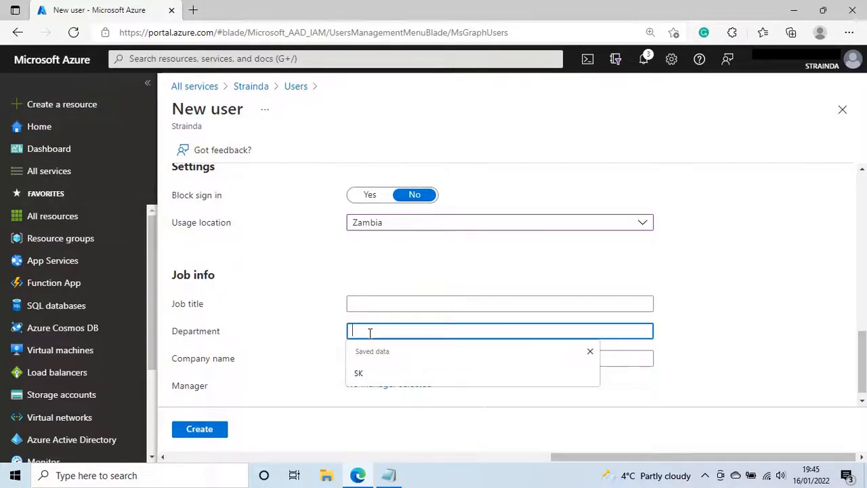
pyautogui.write('Finance')
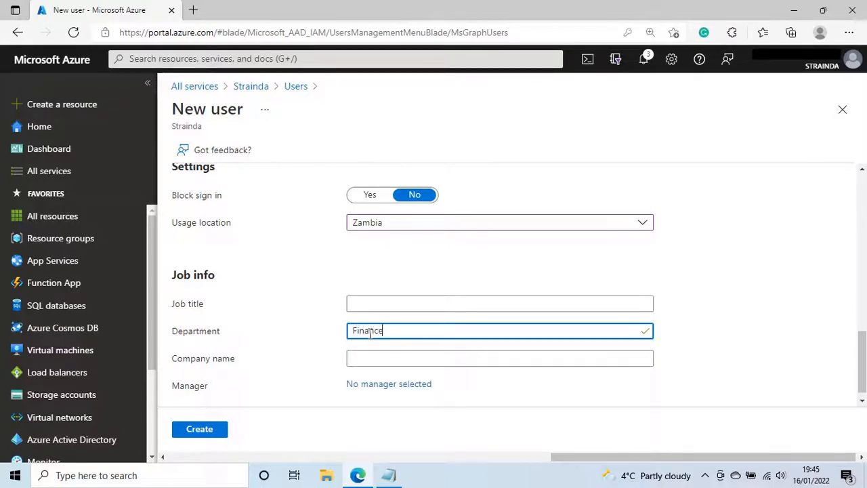
pyautogui.scroll(-1, 373, 331)
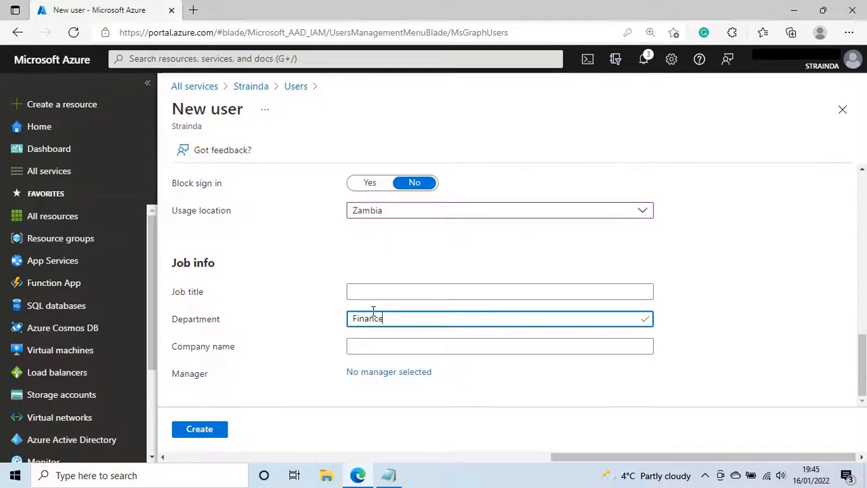
pyautogui.click(399, 377)
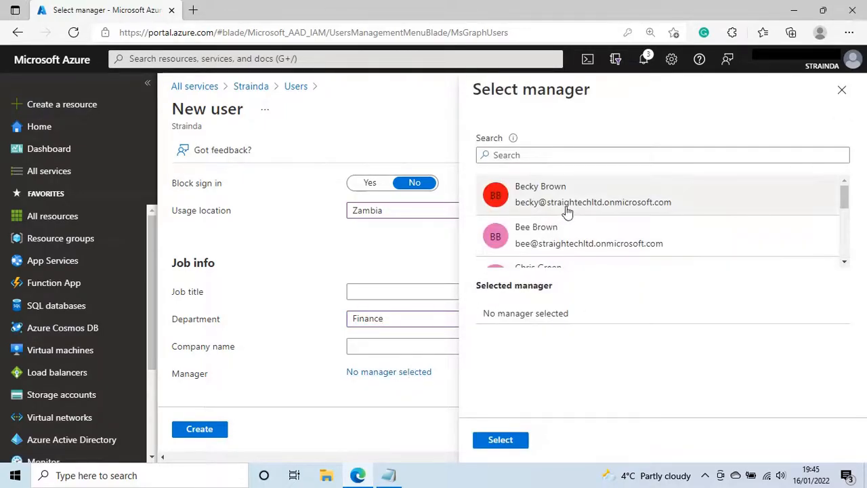
pyautogui.click(572, 197)
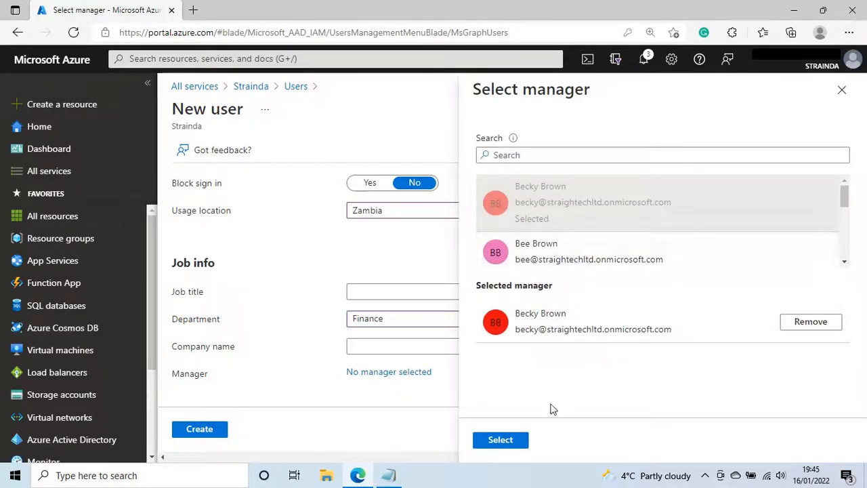
pyautogui.click(515, 441)
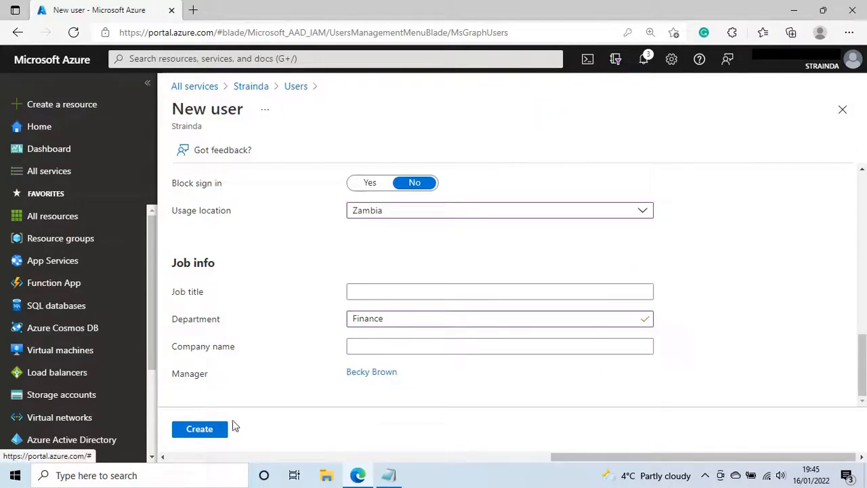
# Create the user, copy her sign-in address from her profile, and sign out the administrator
pyautogui.click(199, 429)
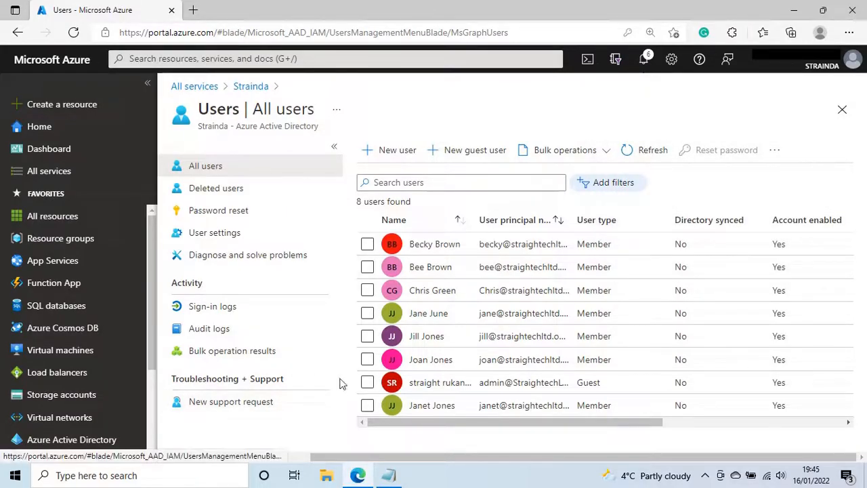
pyautogui.click(445, 406)
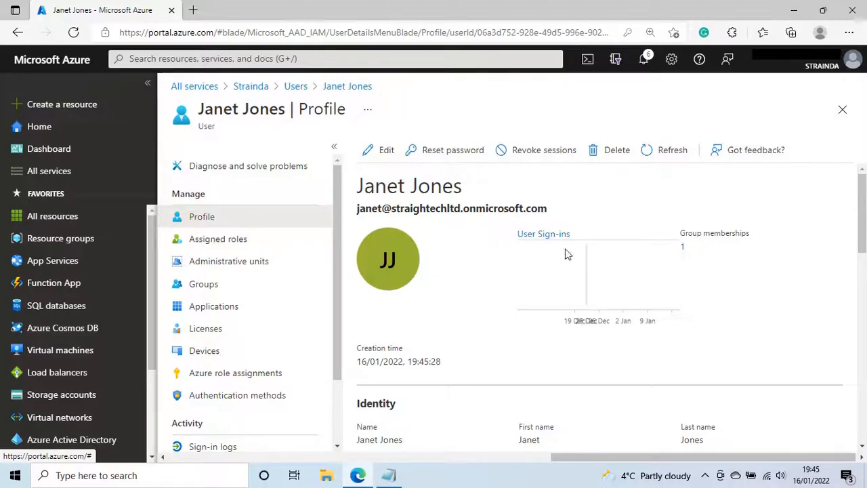
pyautogui.doubleClick(499, 208)
pyautogui.tripleClick(500, 208)
pyautogui.rightClick(501, 166)
pyautogui.click(531, 177)
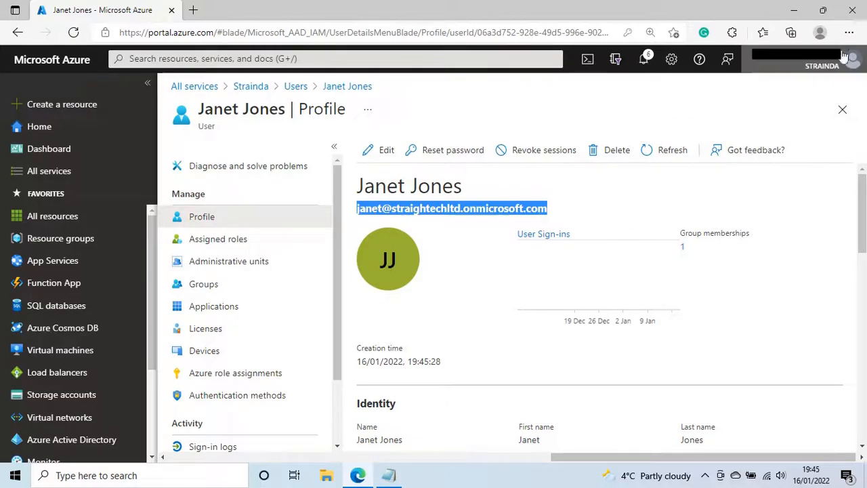
pyautogui.click(822, 64)
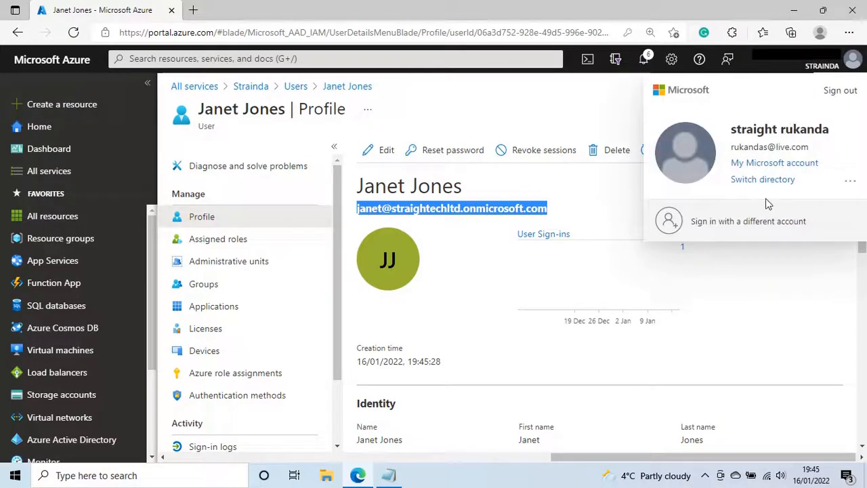
pyautogui.click(843, 91)
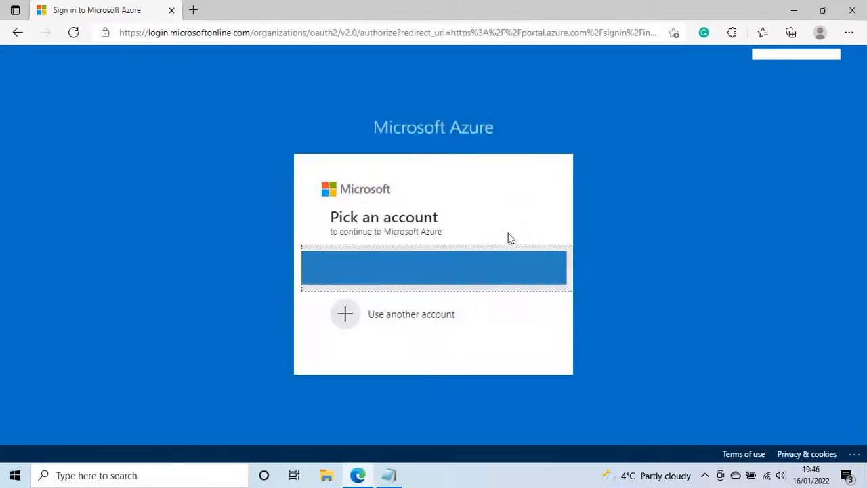
# Sign in with another account using the pasted sign-in address and the temporary password
pyautogui.click(389, 320)
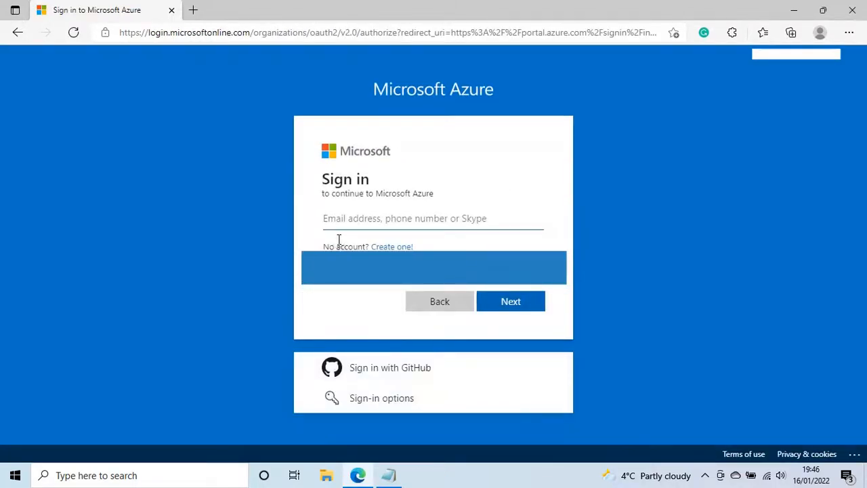
pyautogui.rightClick(341, 223)
pyautogui.click(382, 254)
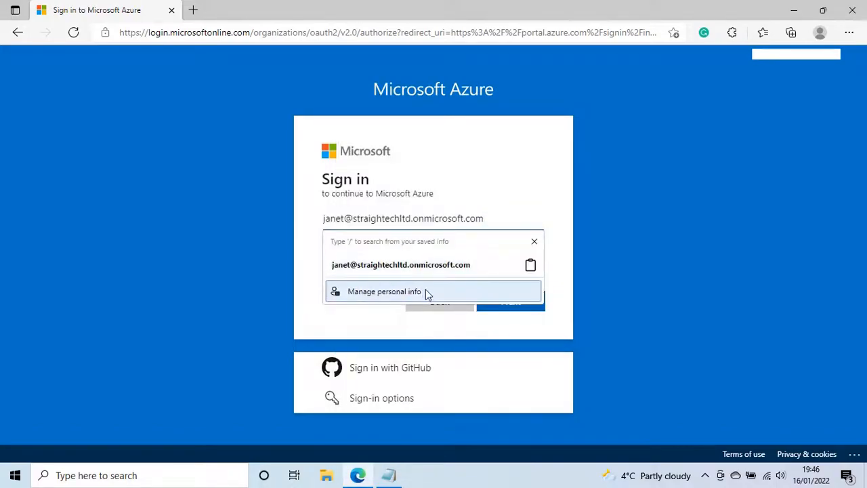
pyautogui.click(440, 263)
pyautogui.click(485, 299)
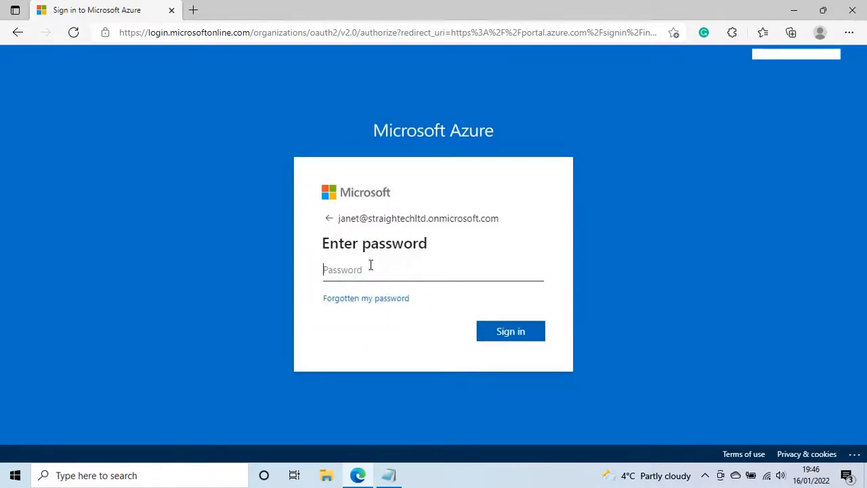
pyautogui.write('••••')
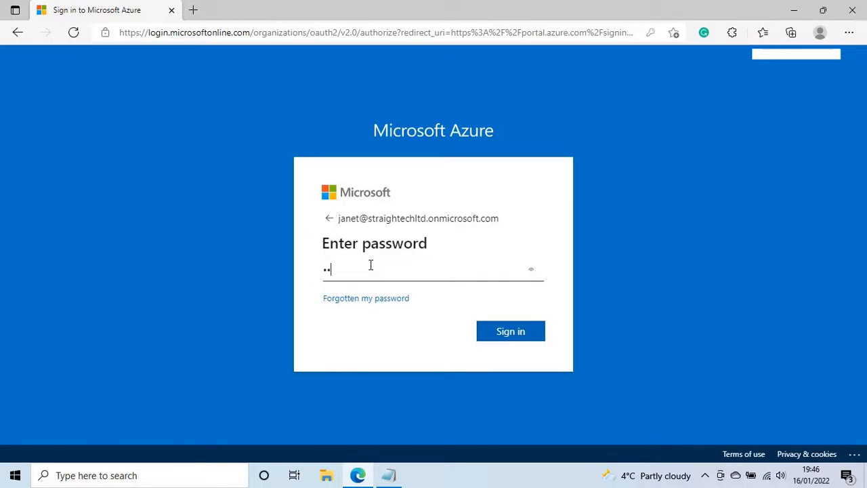
pyautogui.write('••••')
pyautogui.click(531, 269)
pyautogui.click(499, 337)
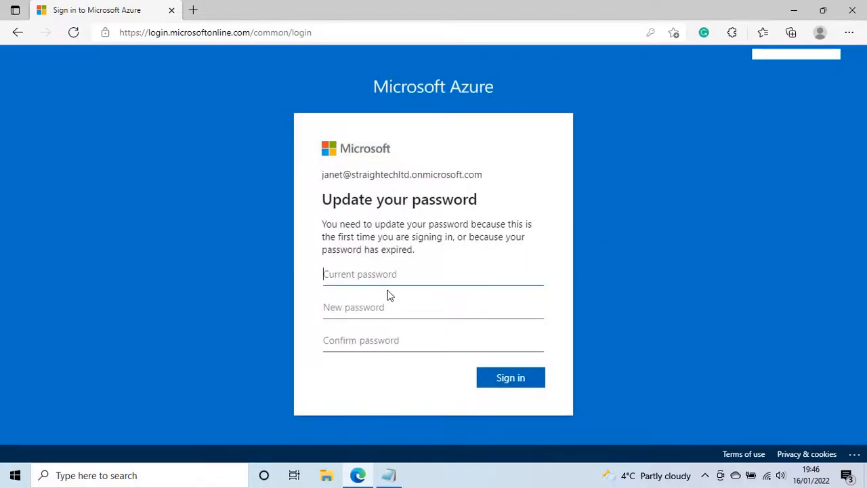
# Replace the temporary password with a new password, confirm it, and sign in
pyautogui.write('•')
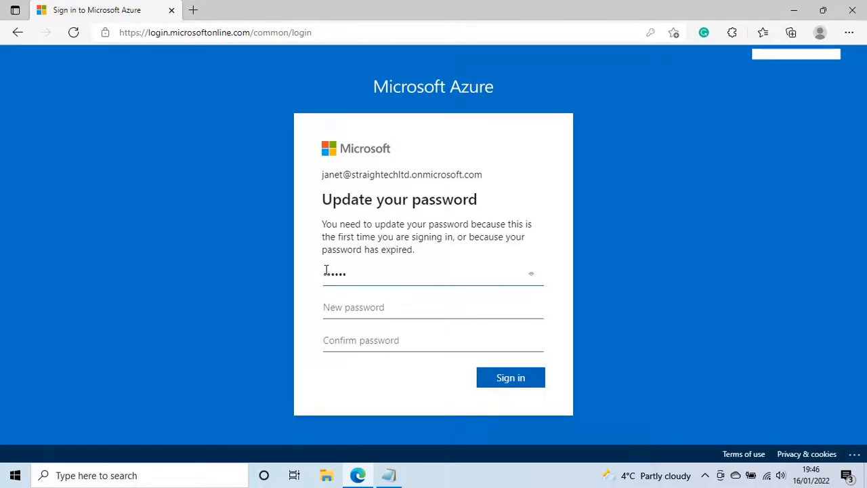
pyautogui.click(339, 313)
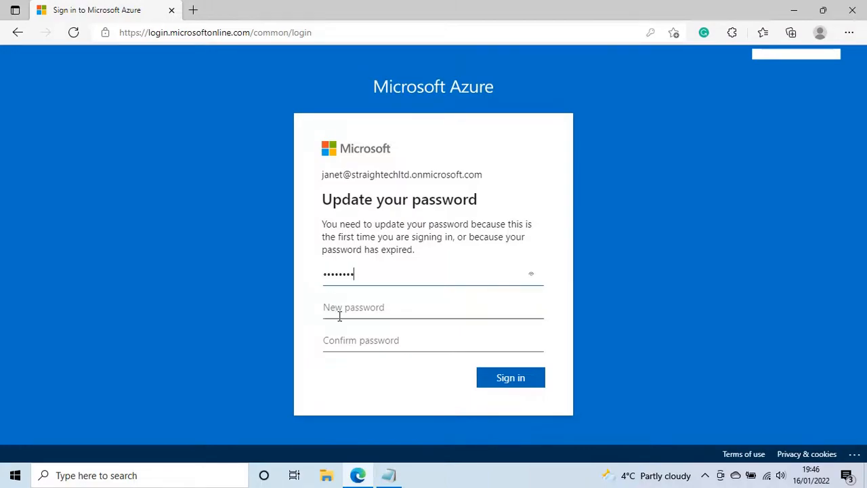
pyautogui.write('•')
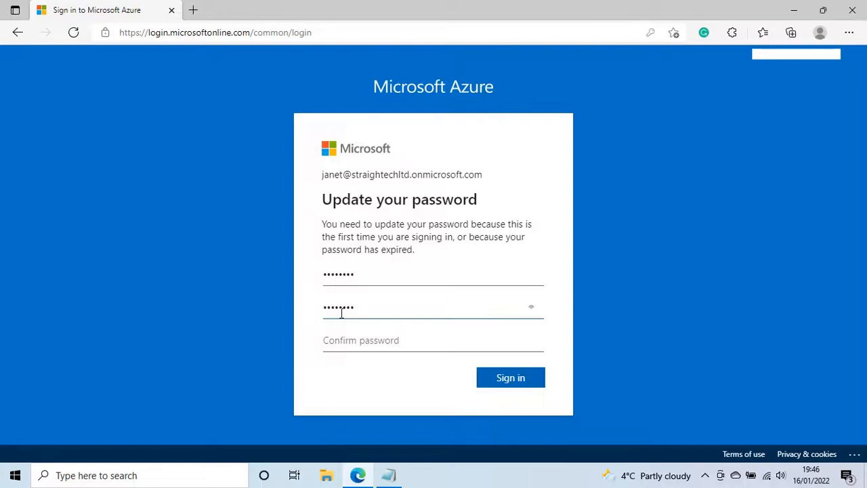
pyautogui.click(340, 335)
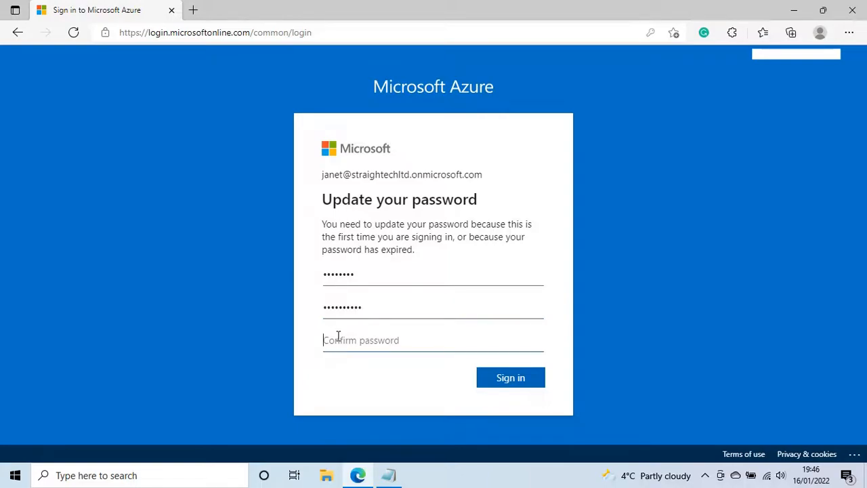
pyautogui.write('•••••••')
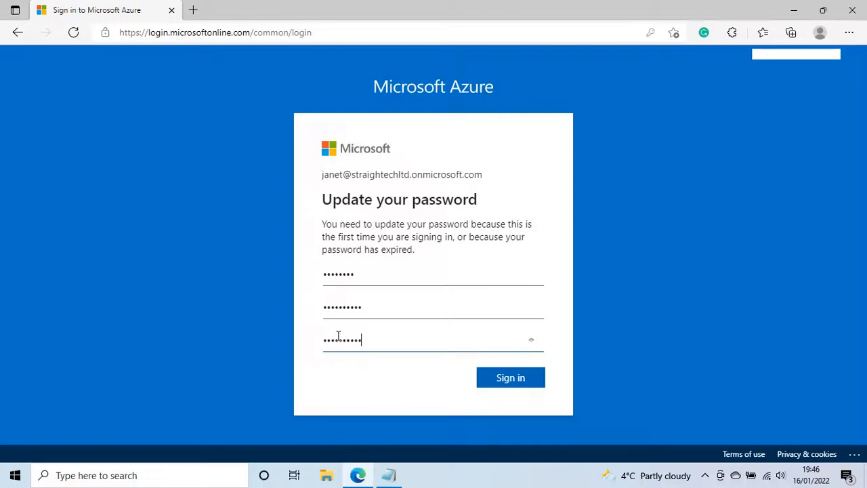
pyautogui.click(492, 375)
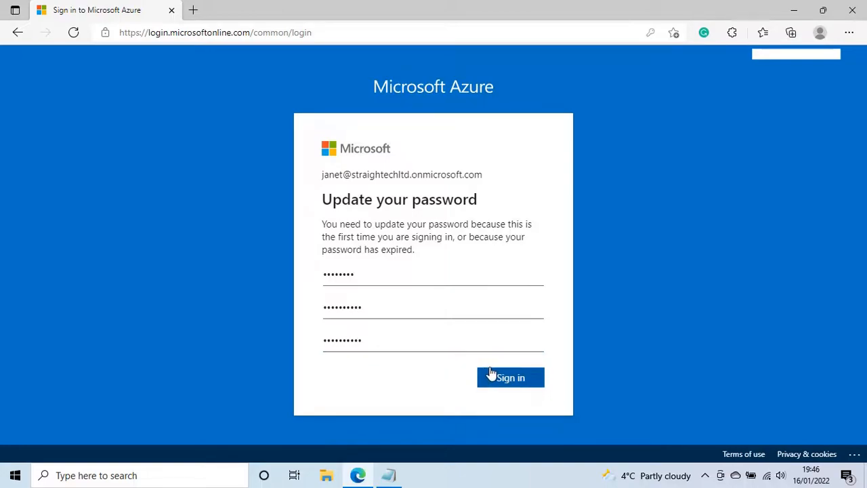
pyautogui.click(492, 374)
pyautogui.click(505, 383)
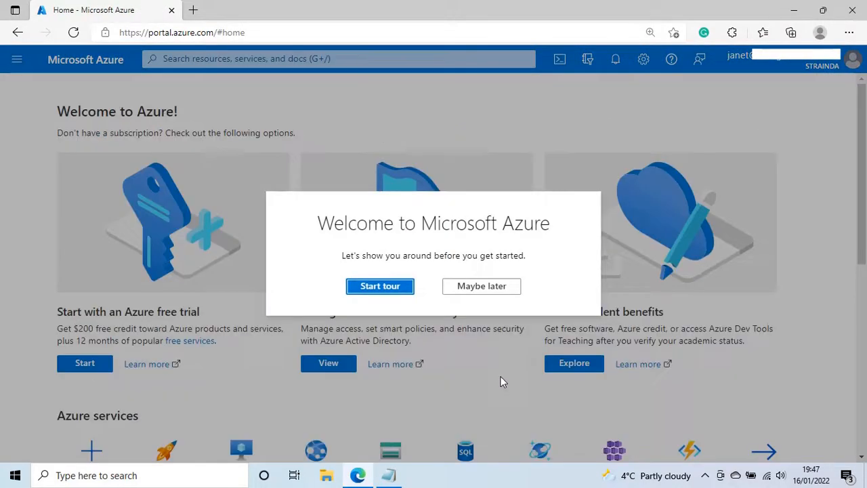
# Skip the welcome tour and open the Users list in Azure Active Directory
pyautogui.click(481, 286)
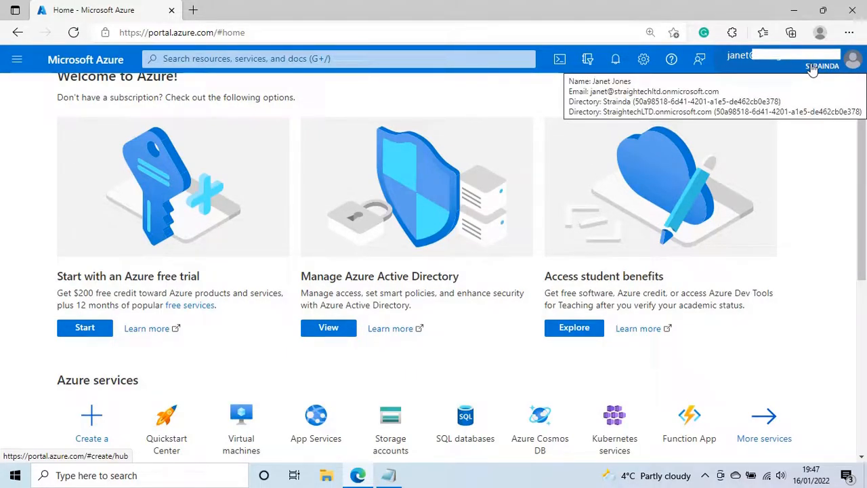
pyautogui.scroll(-2, 799, 284)
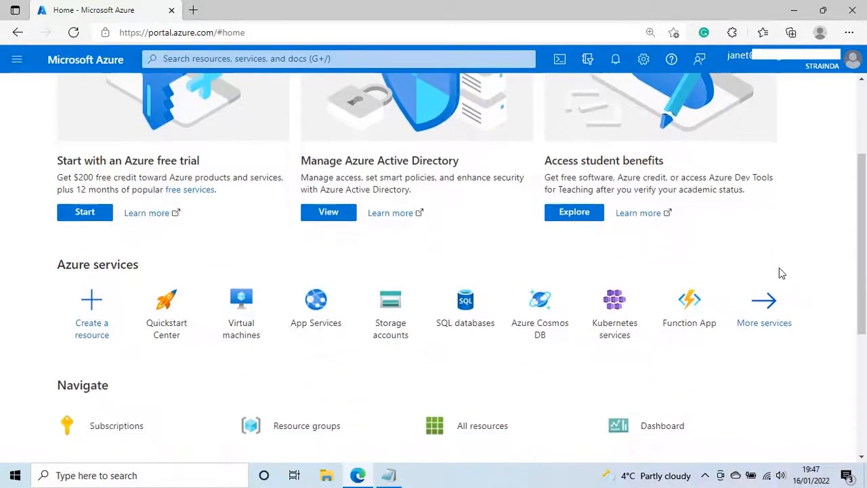
pyautogui.scroll(3, 341, 370)
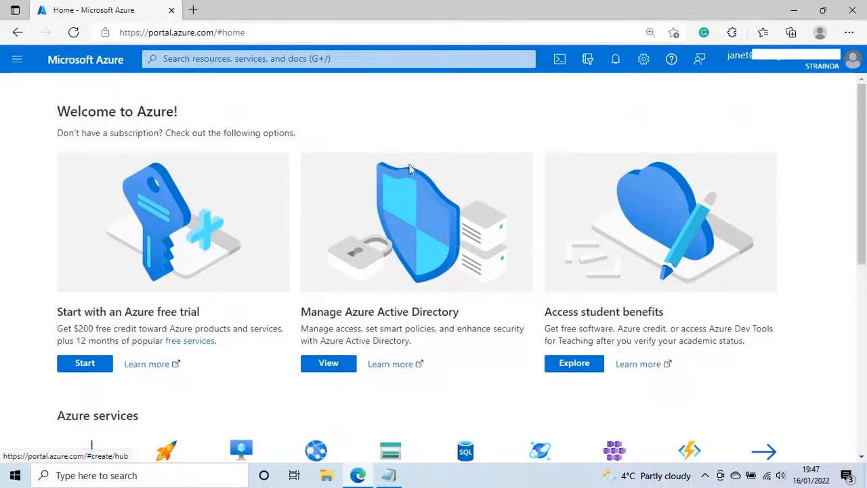
pyautogui.click(343, 362)
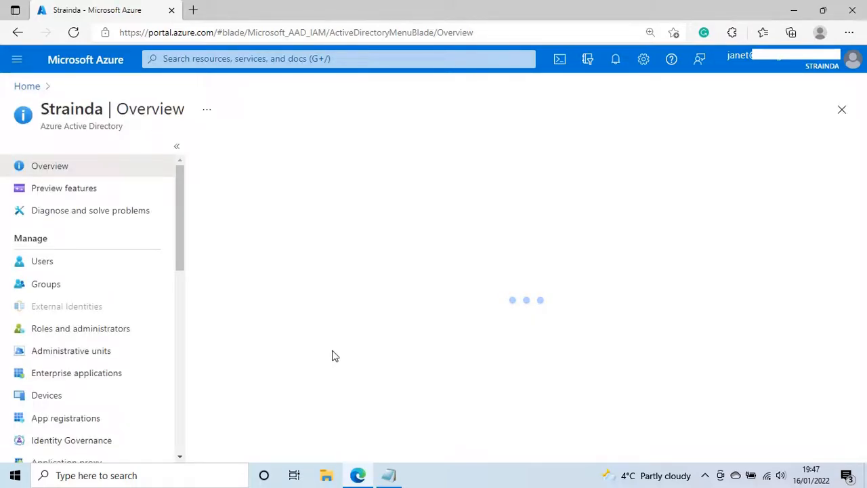
pyautogui.click(42, 262)
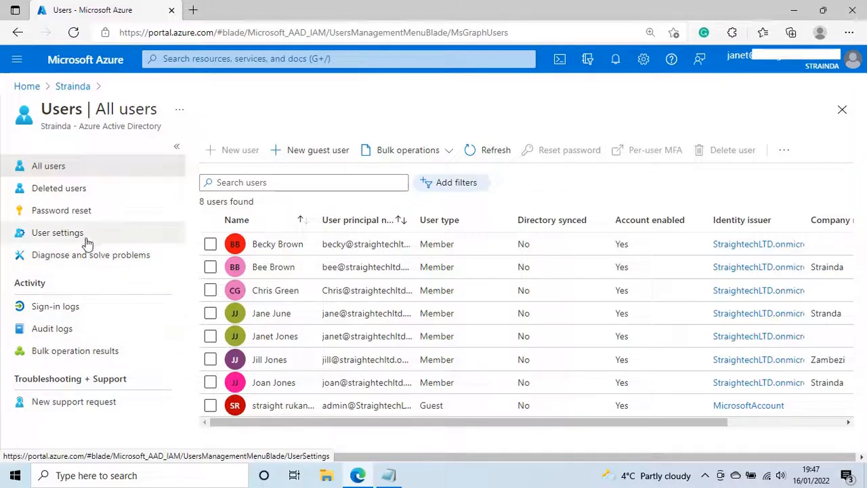
# Review the user's profile for Finance department, manager and Zambia location, then sign her out
pyautogui.click(296, 336)
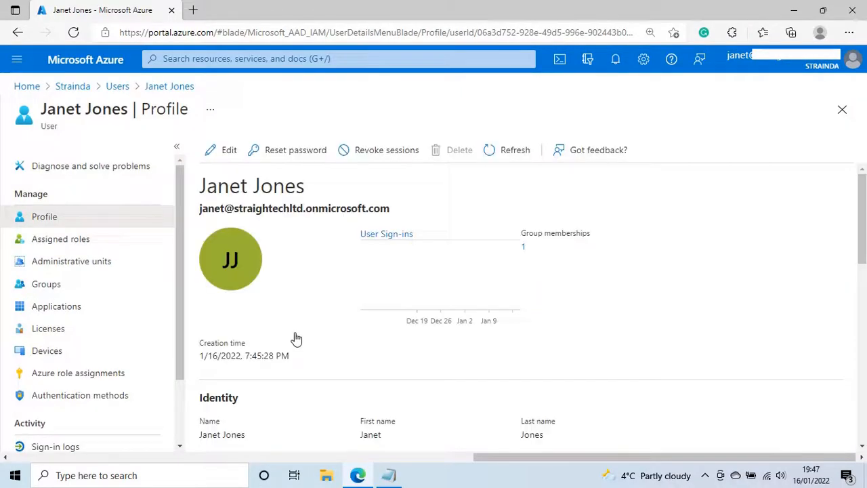
pyautogui.scroll(-3, 294, 315)
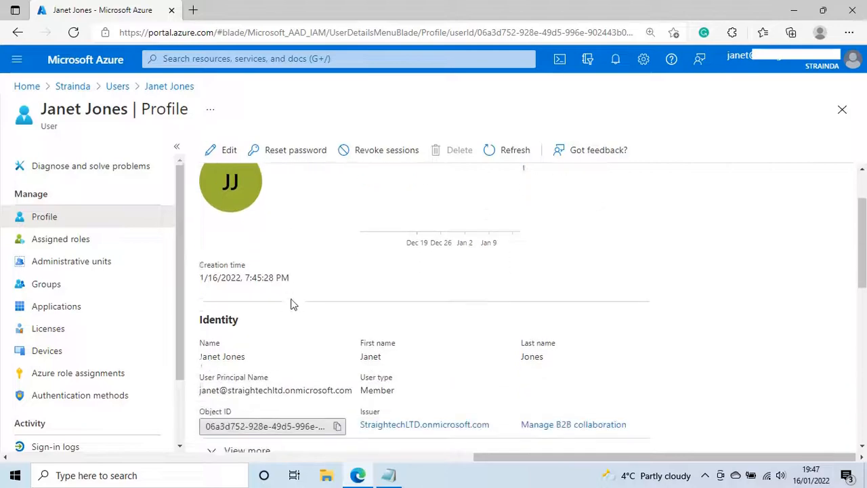
pyautogui.scroll(-3, 292, 303)
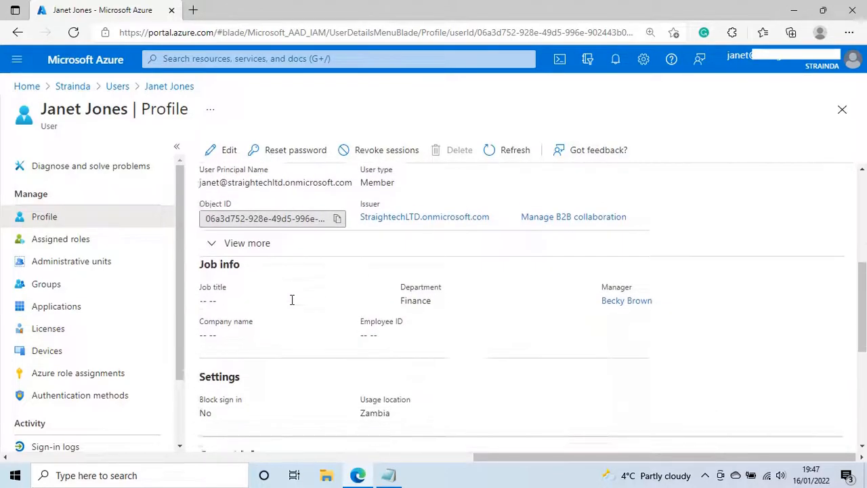
pyautogui.scroll(4, 291, 301)
pyautogui.scroll(-7, 293, 304)
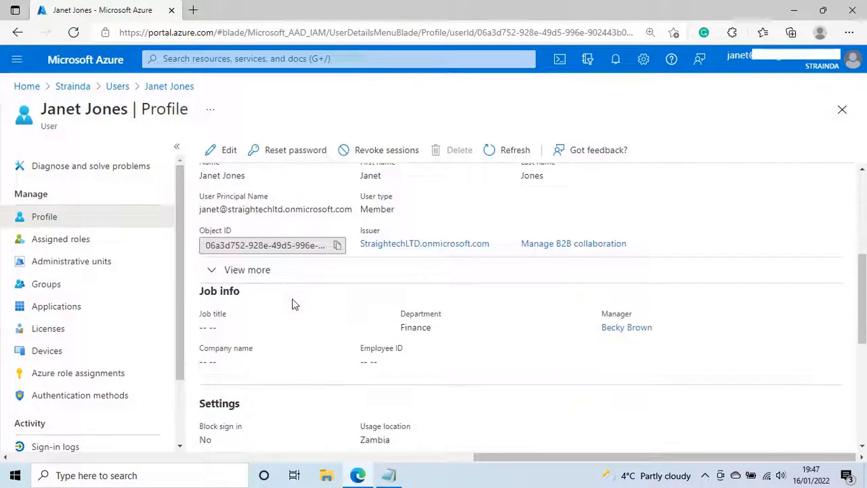
pyautogui.scroll(8, 292, 299)
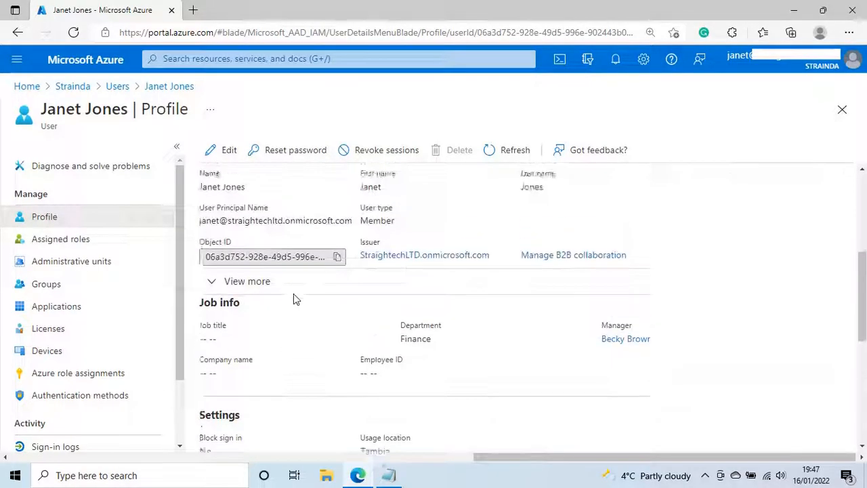
pyautogui.scroll(-1, 310, 271)
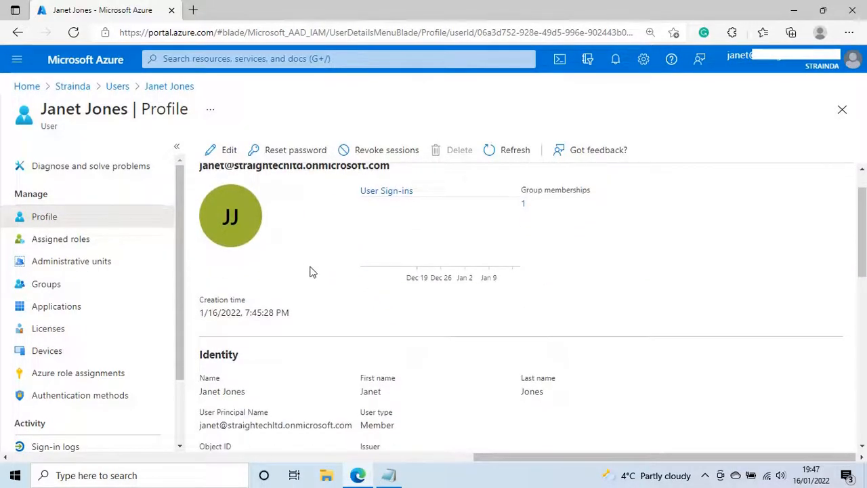
pyautogui.click(852, 60)
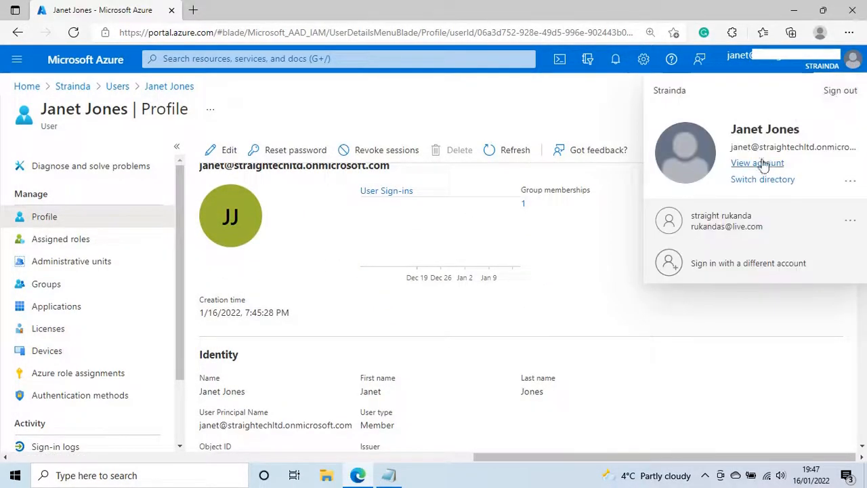
pyautogui.click(848, 91)
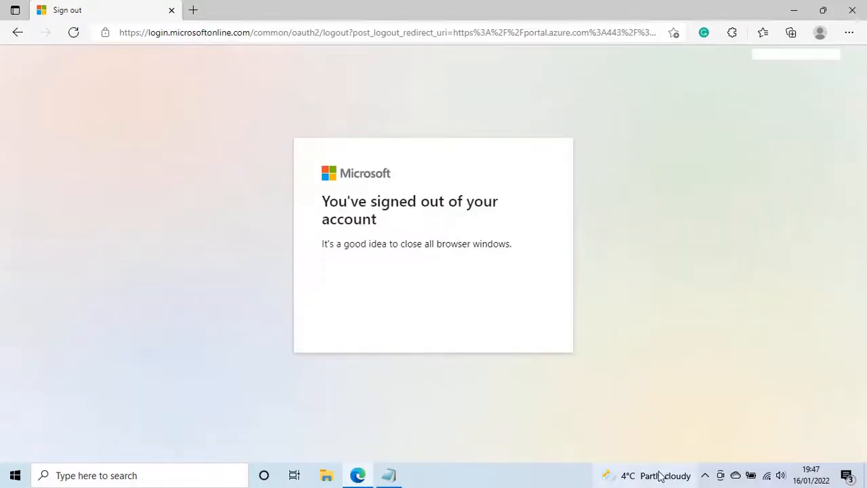